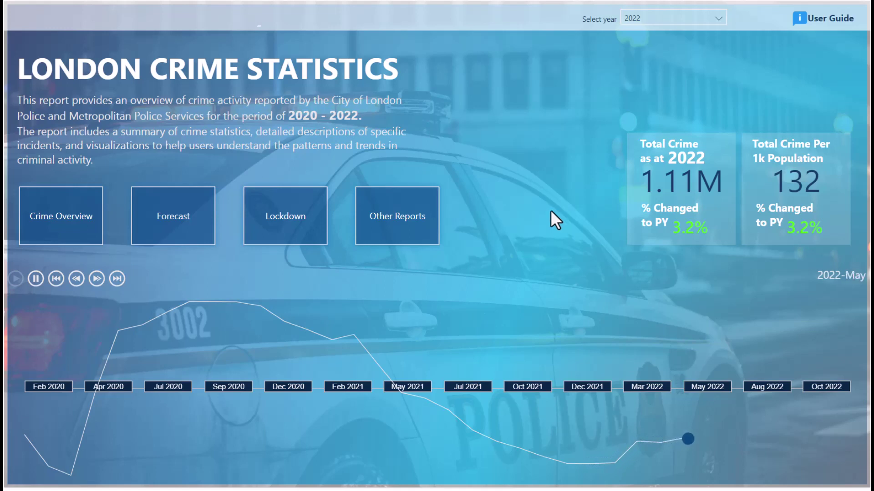
# Step: Open the dashboard user guide and follow its link to the Crime Overview page
pyautogui.moveTo(548, 5)
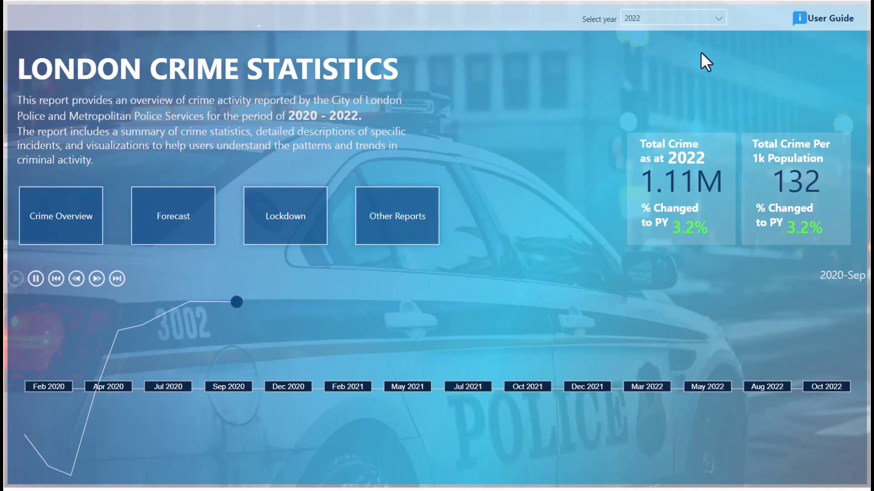
pyautogui.click(798, 22)
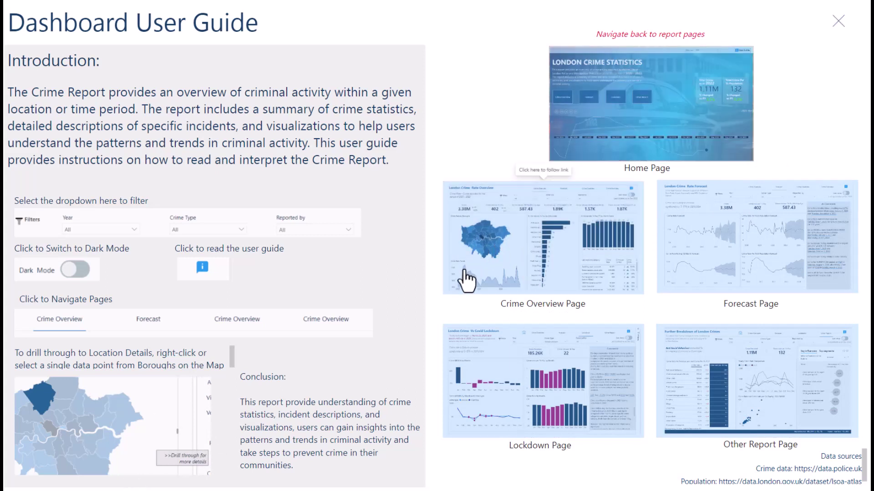
pyautogui.click(585, 248)
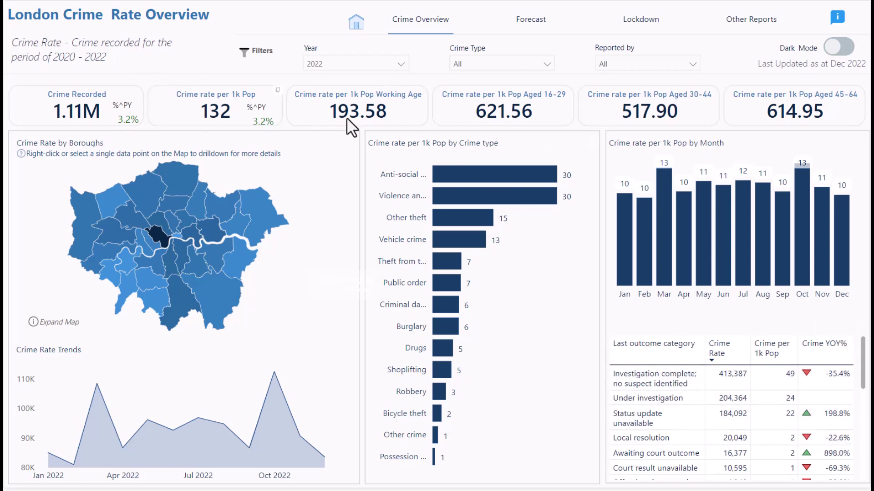
# Step: View the options of the Year and Crime Type filters, leaving both selections as they are
pyautogui.click(386, 60)
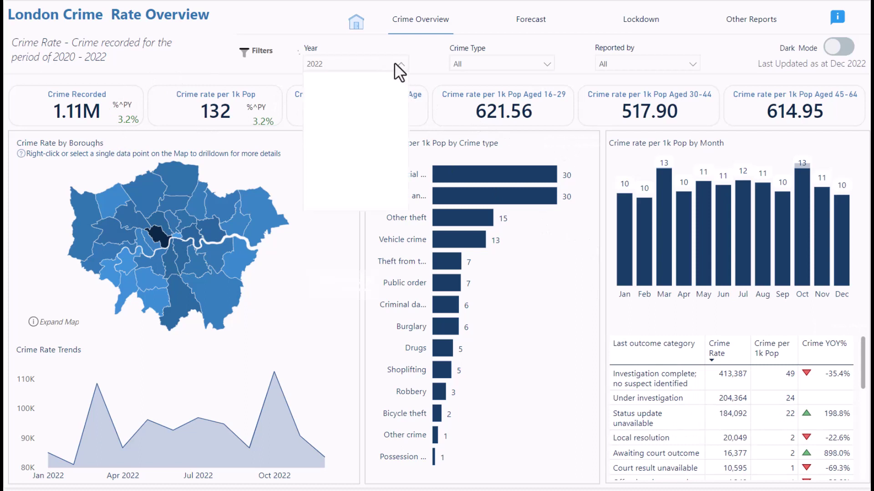
pyautogui.click(473, 61)
pyautogui.click(473, 61)
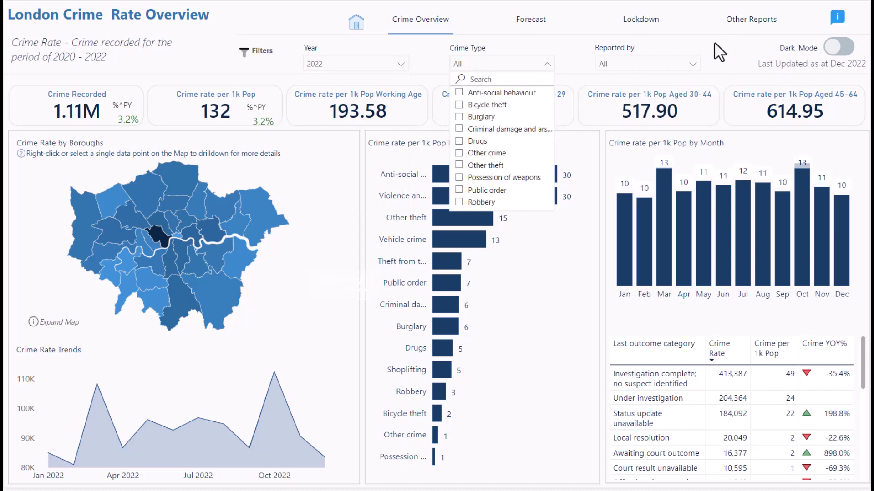
pyautogui.click(535, 63)
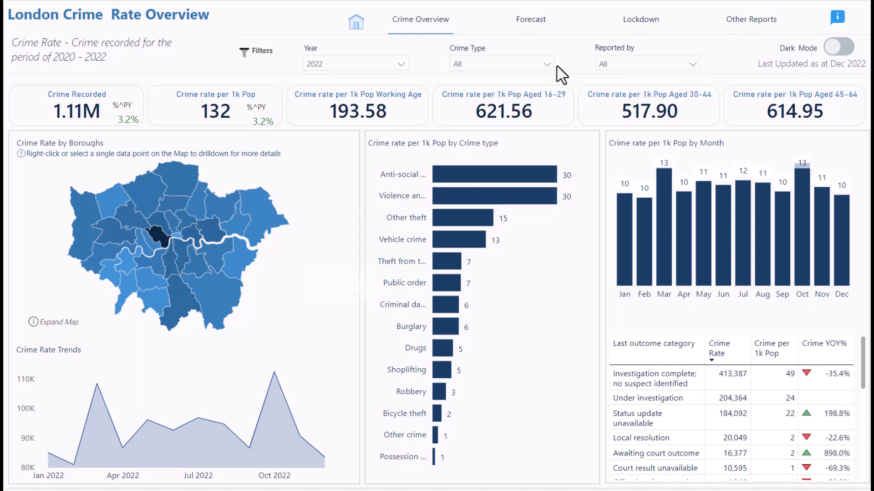
# Step: Filter the report by City of London Police, switch to Metropolitan Police Service, and clear the Reported by filter
pyautogui.click(625, 64)
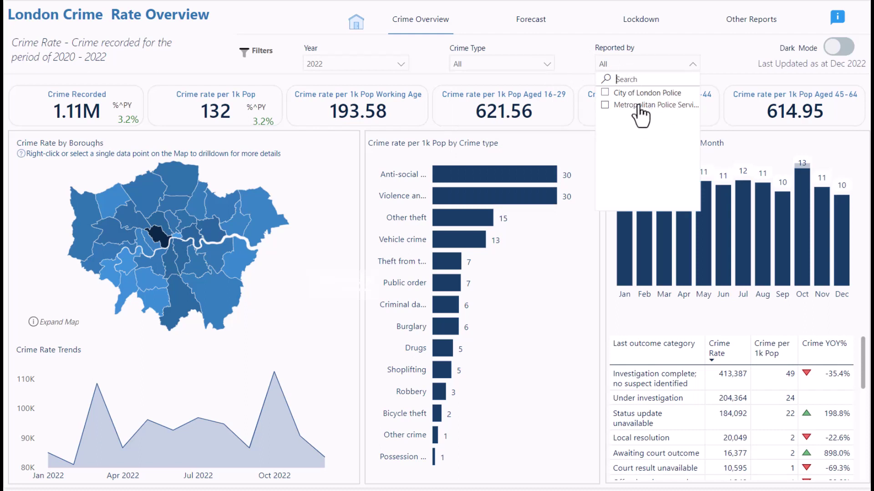
pyautogui.click(604, 97)
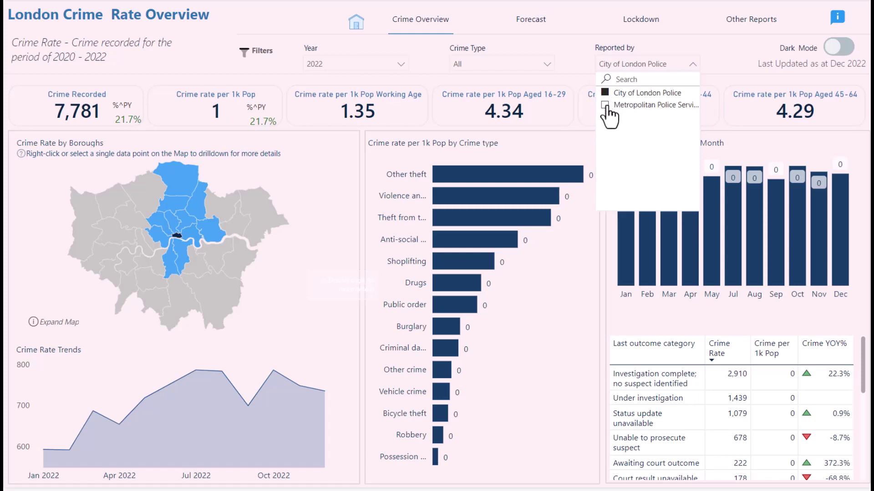
pyautogui.click(605, 105)
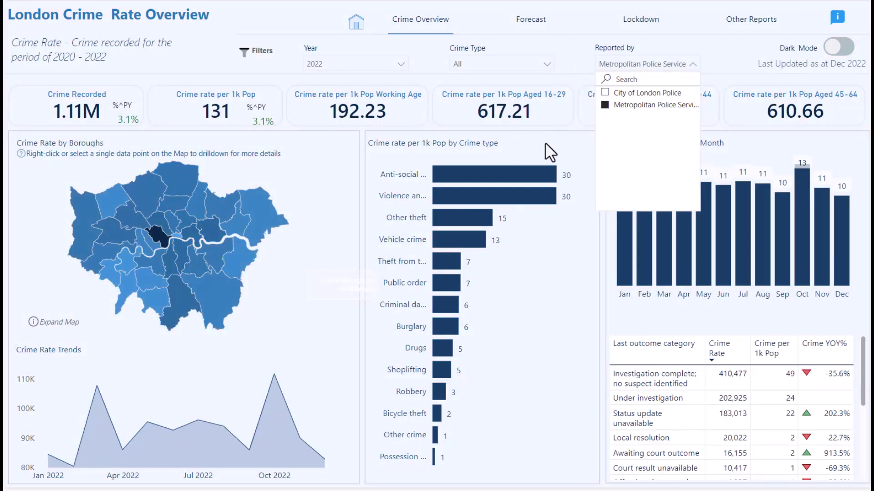
pyautogui.click(604, 105)
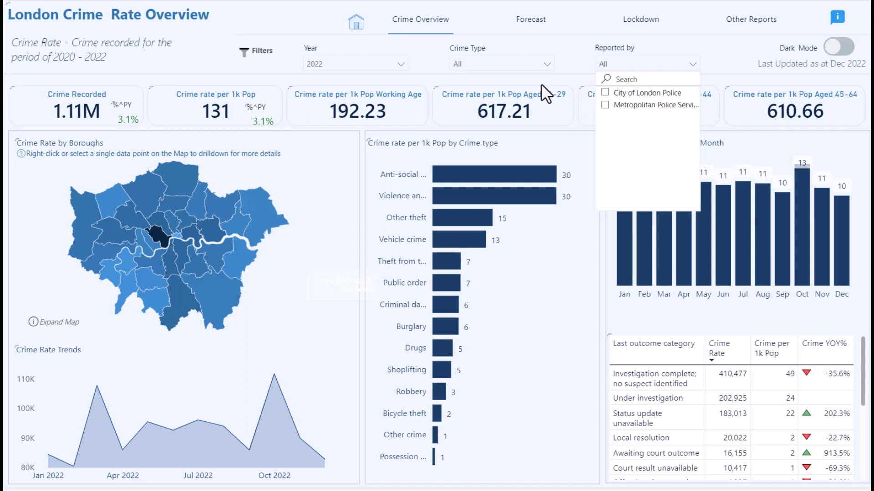
pyautogui.click(566, 66)
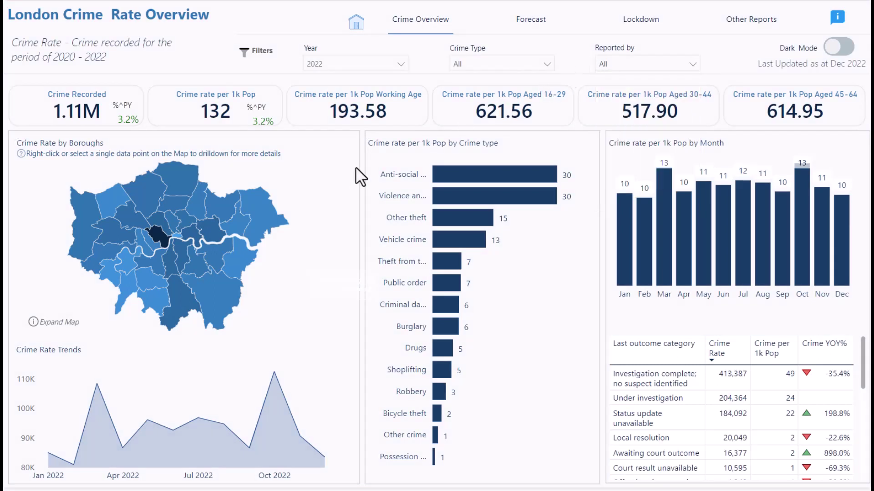
# Step: Expand the borough map, drill down into Westminster's local areas, and return to the all-boroughs level
pyautogui.click(58, 324)
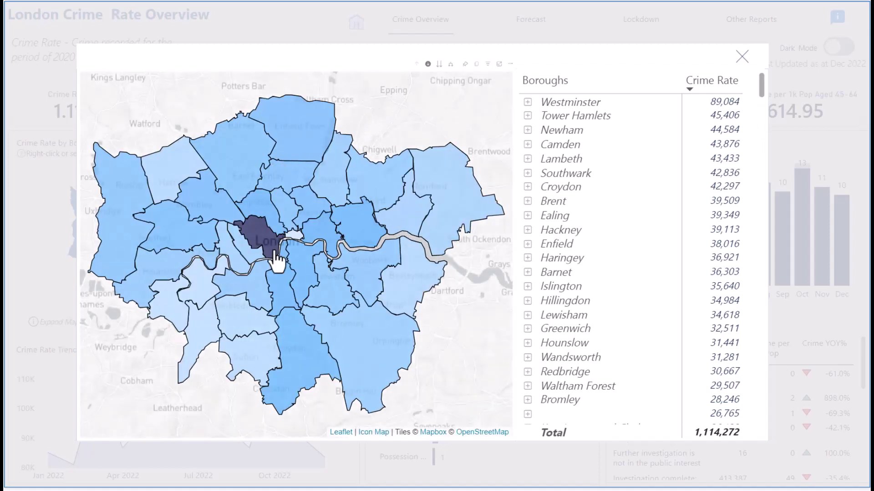
pyautogui.moveTo(276, 248)
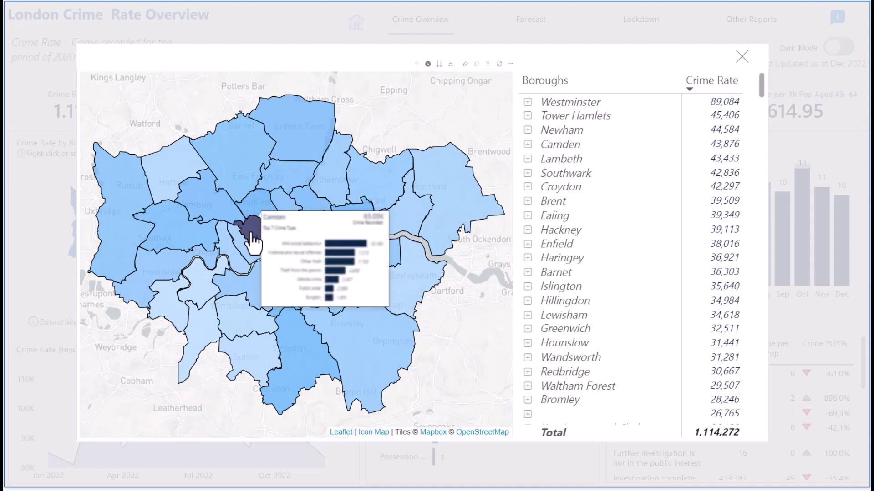
pyautogui.click(254, 241)
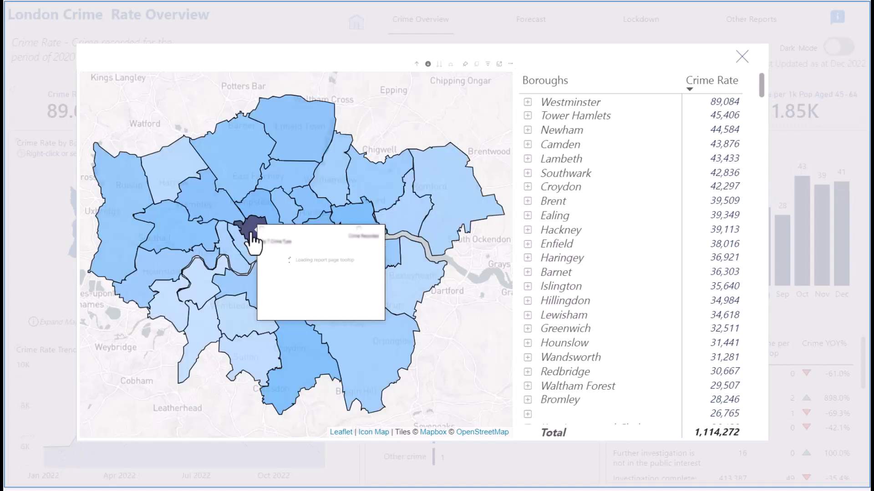
pyautogui.click(253, 241)
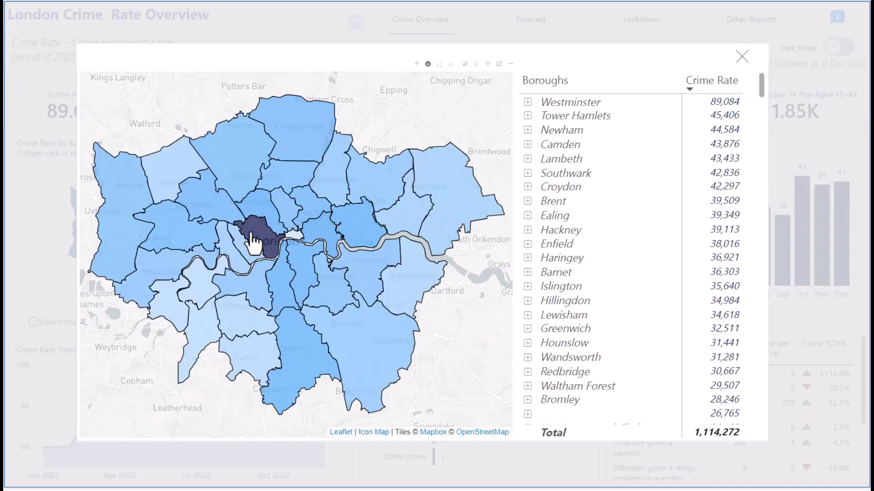
pyautogui.moveTo(253, 240)
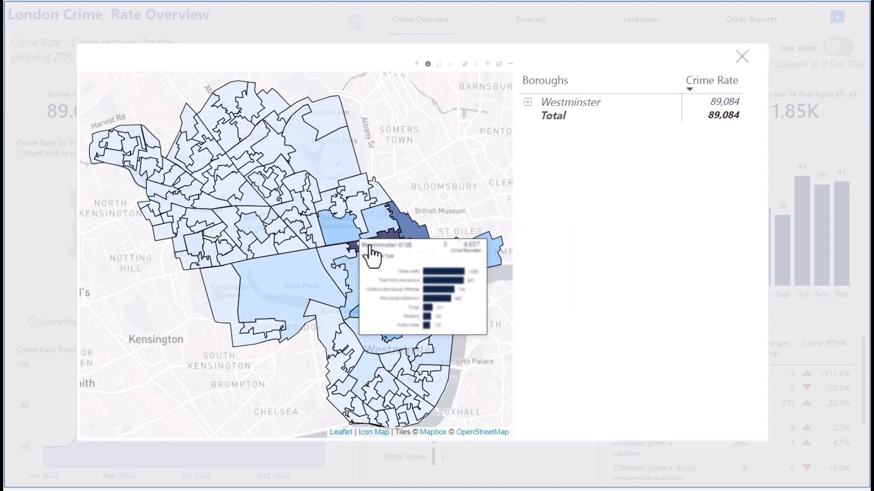
pyautogui.moveTo(376, 252)
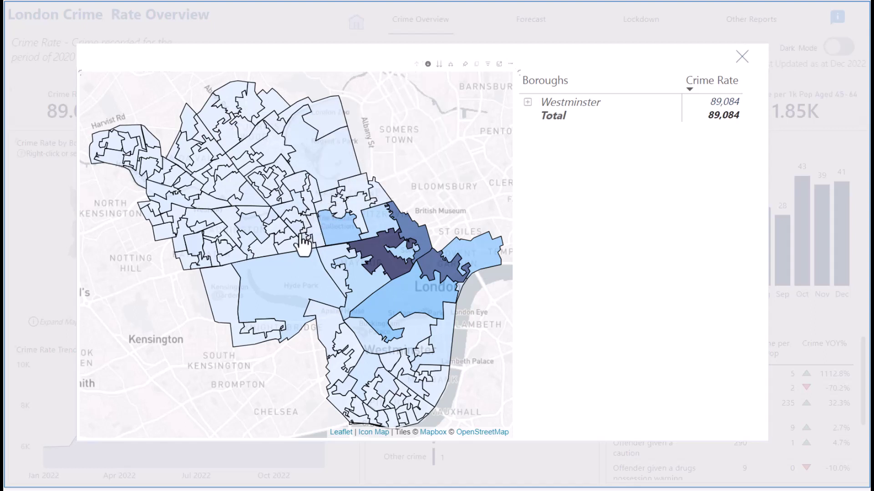
pyautogui.click(278, 268)
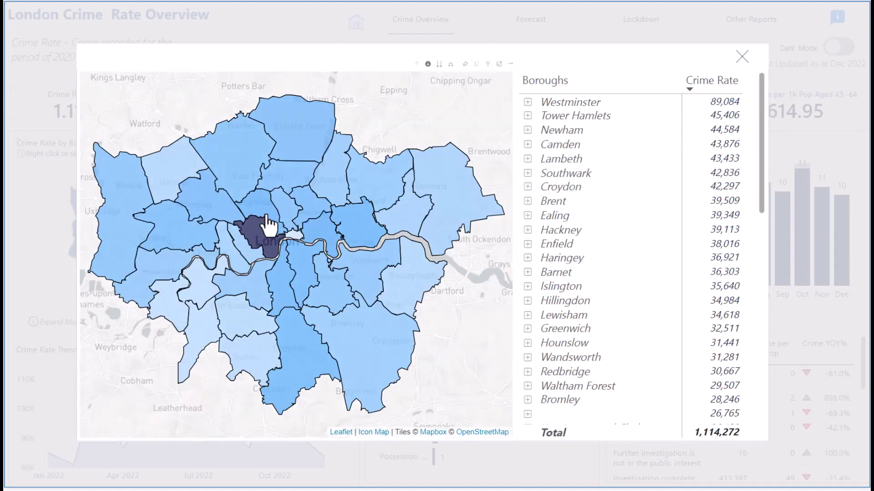
# Step: Drill down into Newham's local areas on the expanded map and go back up to all boroughs
pyautogui.moveTo(369, 223)
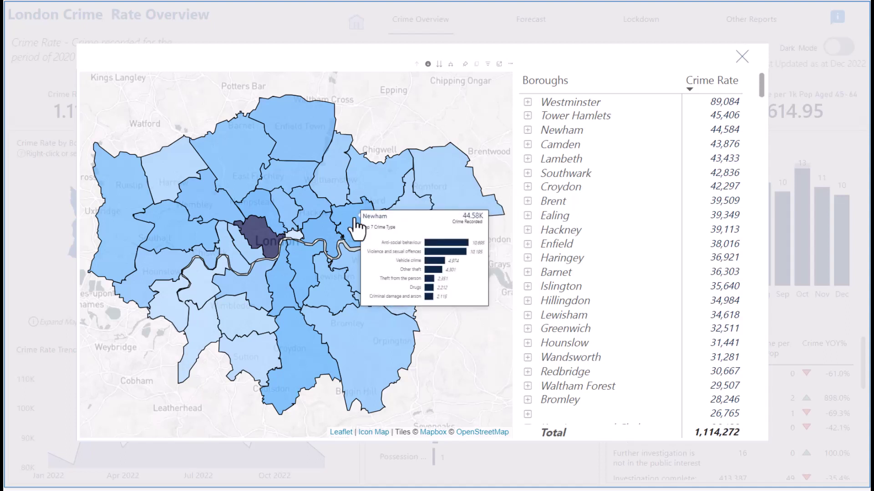
pyautogui.click(355, 219)
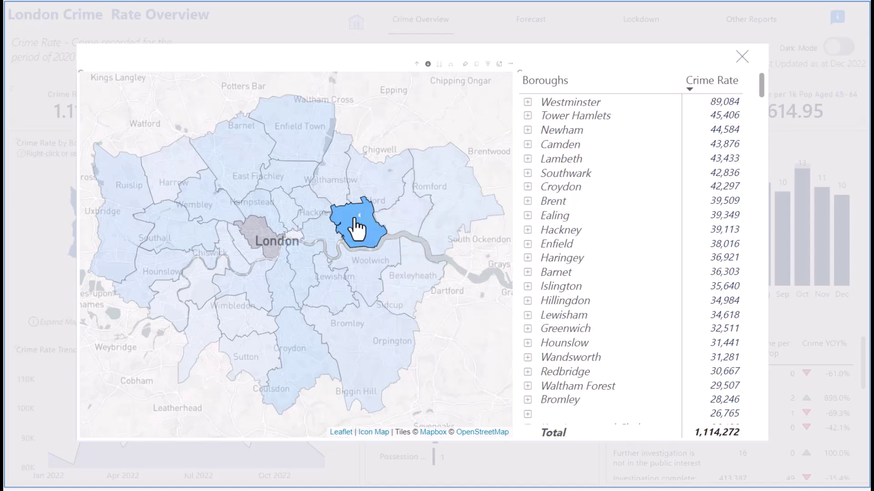
pyautogui.moveTo(357, 228)
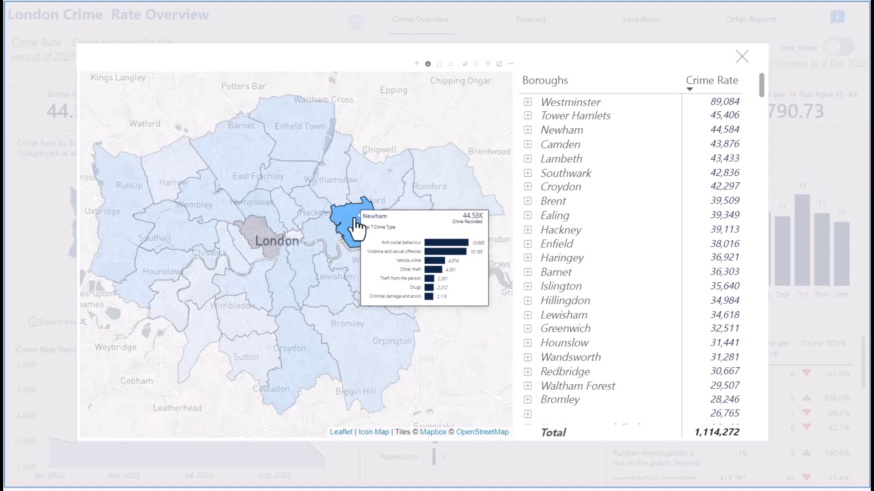
pyautogui.click(357, 228)
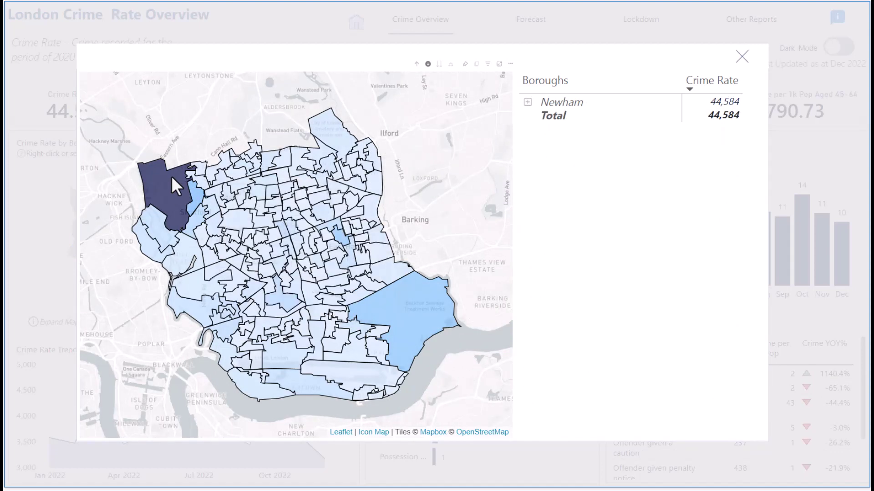
pyautogui.moveTo(175, 194)
pyautogui.click(416, 64)
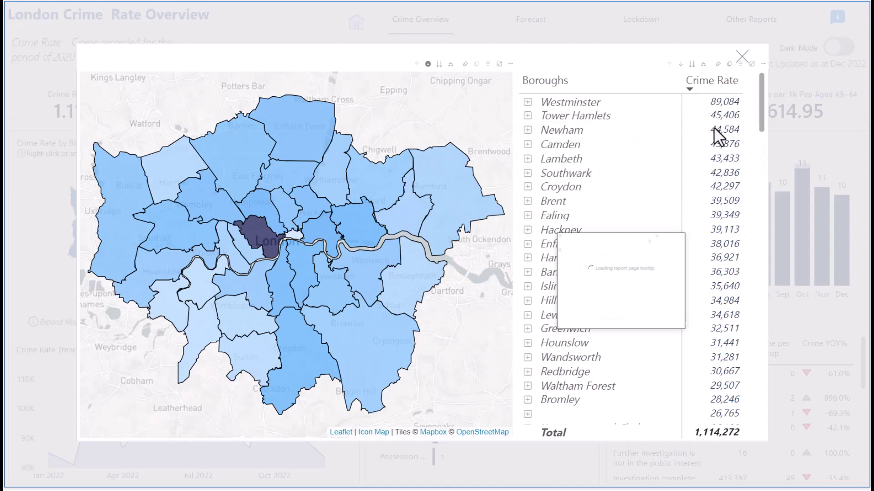
# Step: Examine the borough crime rate table beside the expanded map and return to the report page
pyautogui.moveTo(713, 111)
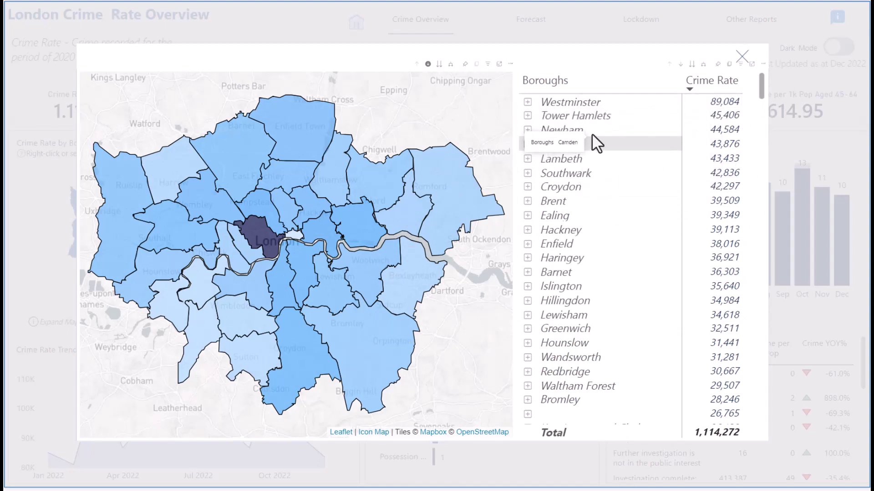
pyautogui.moveTo(637, 169)
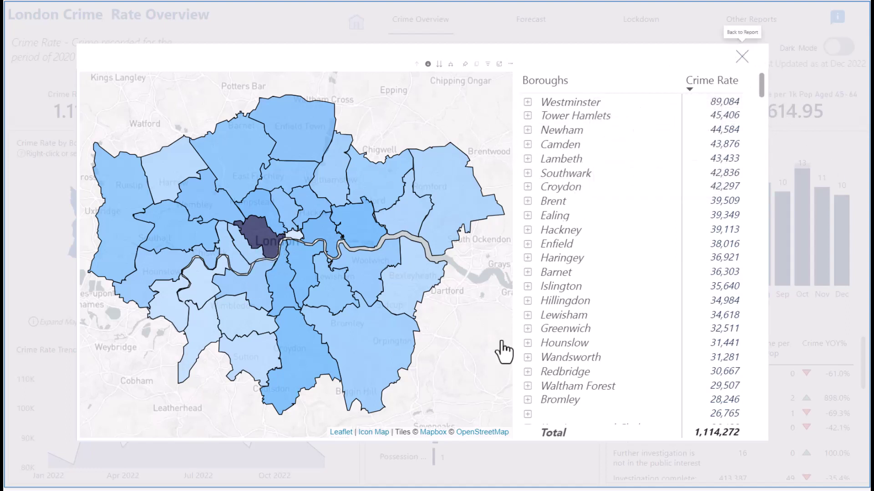
pyautogui.click(742, 58)
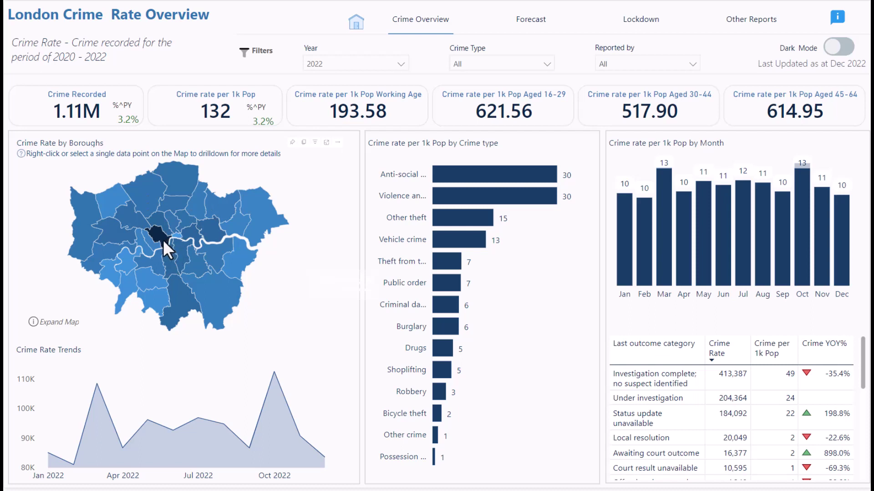
# Step: Select Westminster on the borough map and drill through to its Location Details breakdown
pyautogui.moveTo(158, 236)
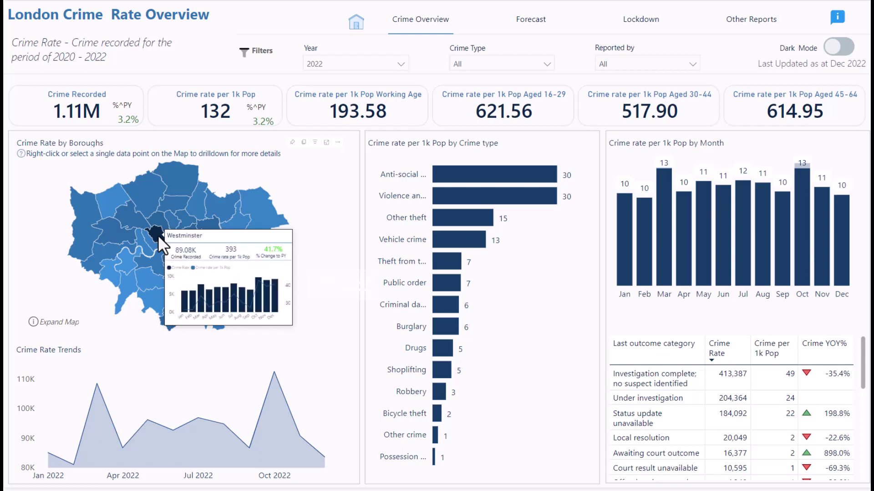
pyautogui.click(158, 236)
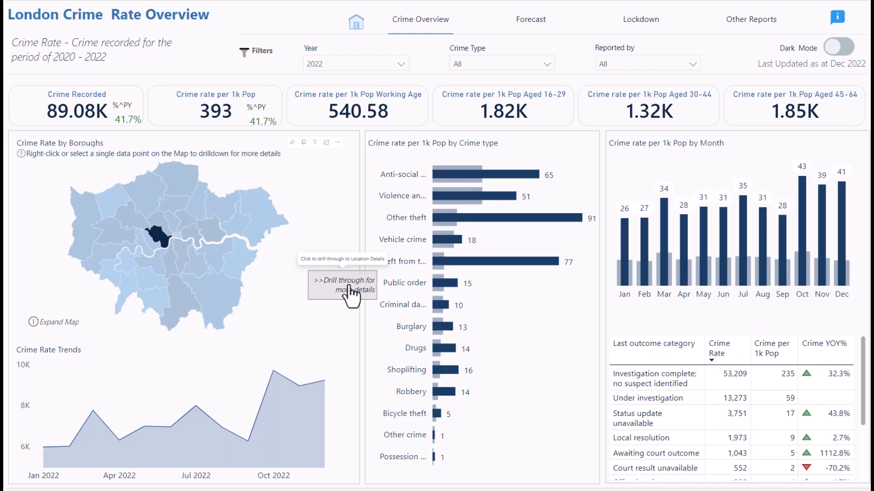
pyautogui.click(348, 286)
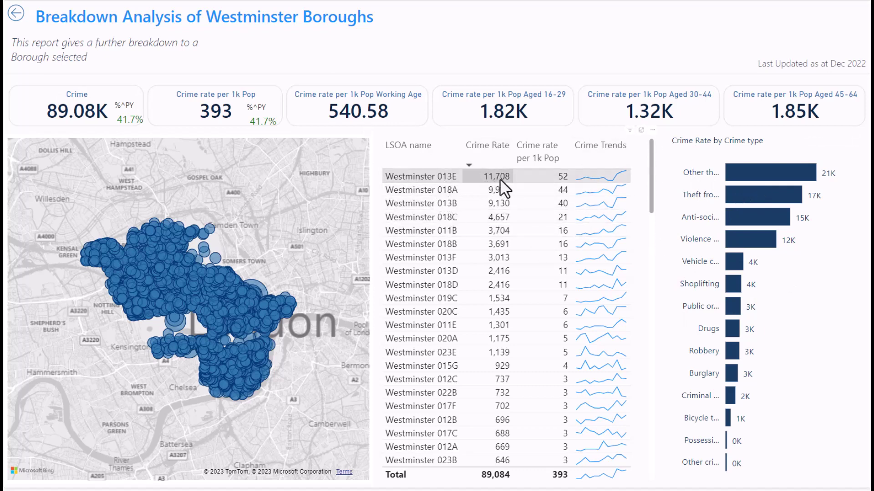
# Step: Filter the breakdown to LSOA Westminster 013E and examine the crime details of individual locations on its map
pyautogui.click(422, 177)
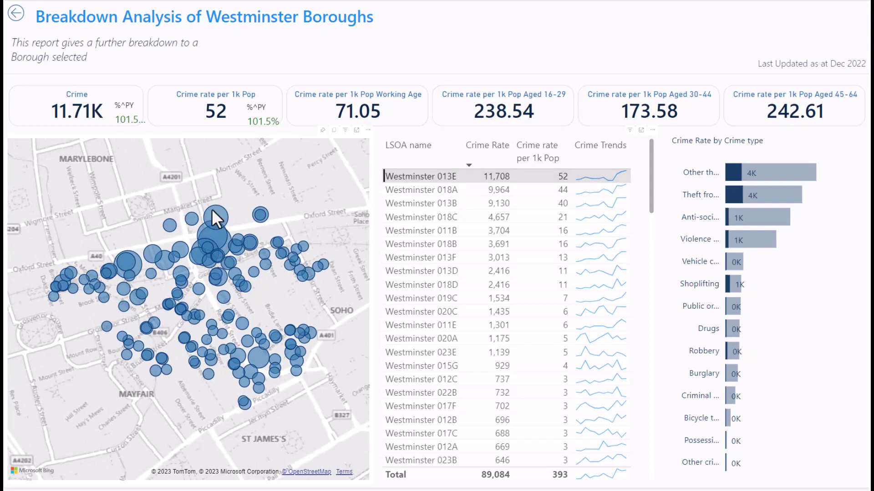
pyautogui.moveTo(212, 210)
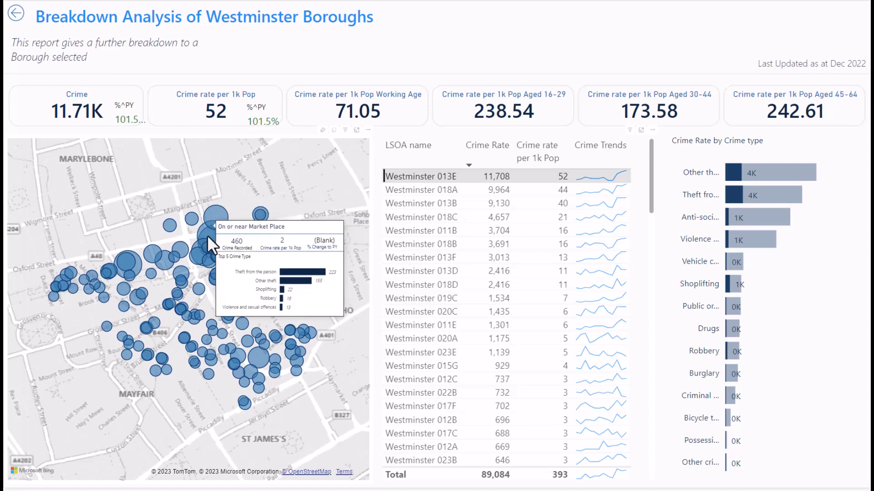
pyautogui.moveTo(209, 234)
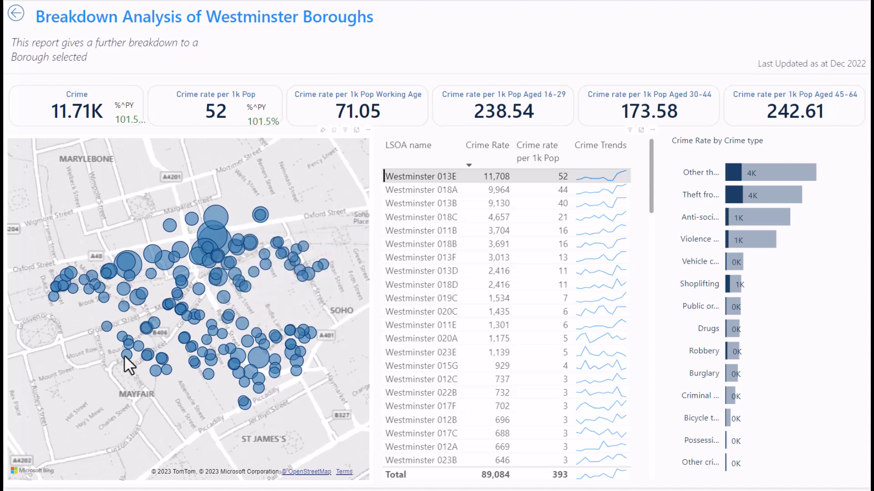
pyautogui.moveTo(124, 355)
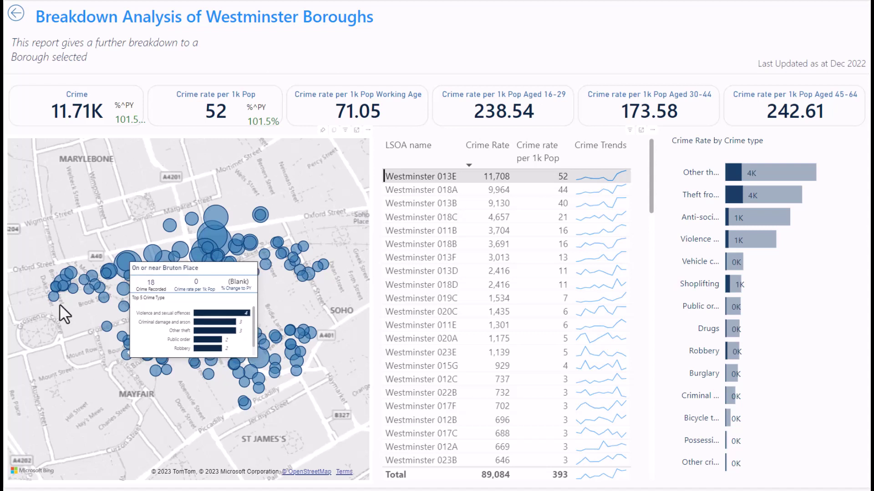
pyautogui.moveTo(53, 298)
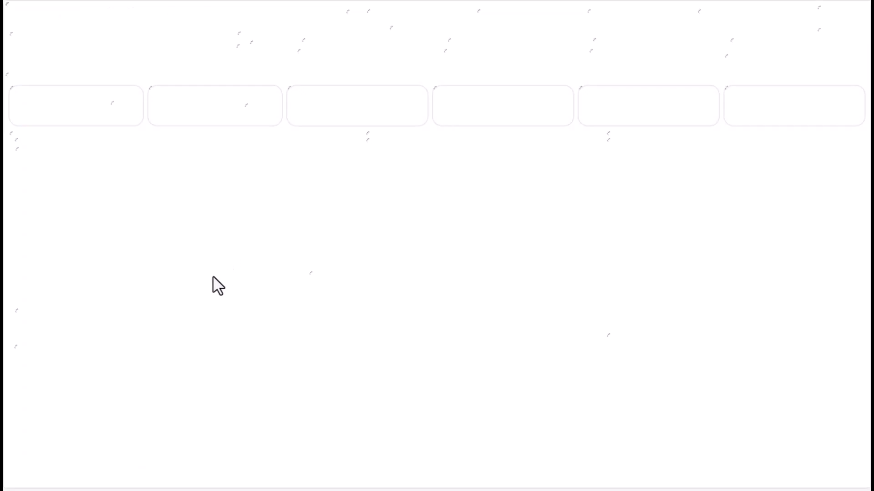
# Step: Select the City of London on the borough map and drill through to its breakdown analysis
pyautogui.moveTo(176, 233)
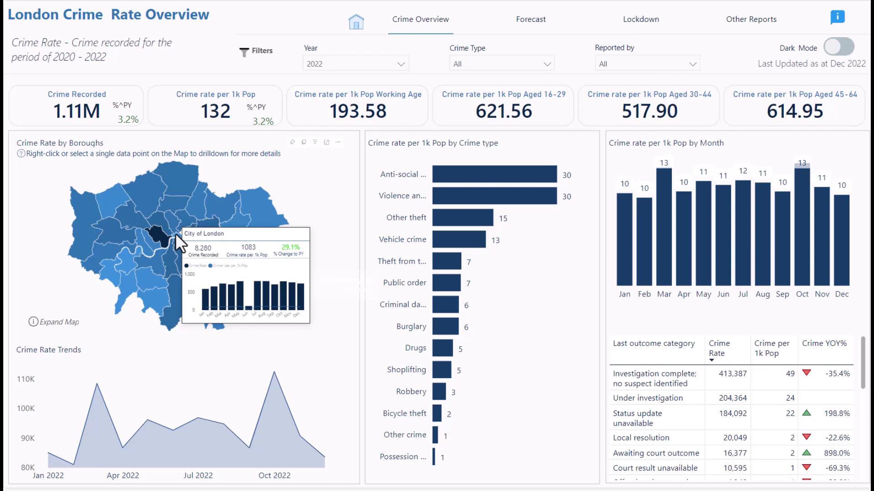
pyautogui.click(175, 233)
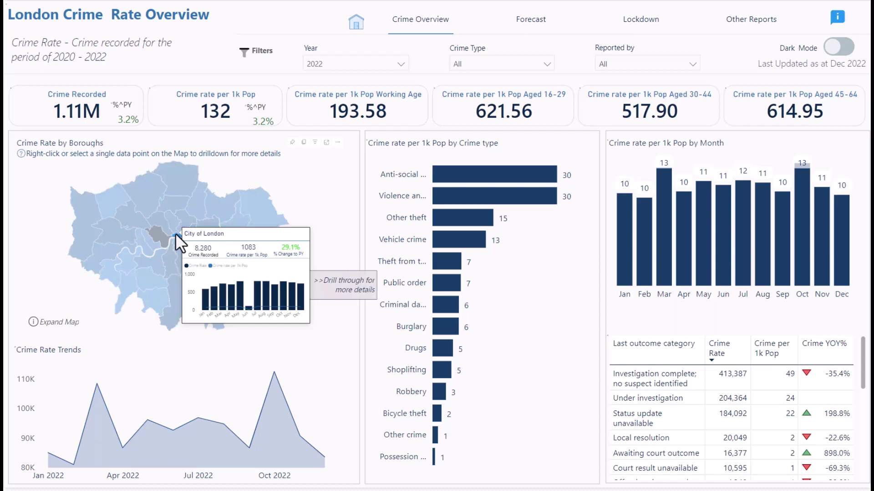
pyautogui.click(347, 293)
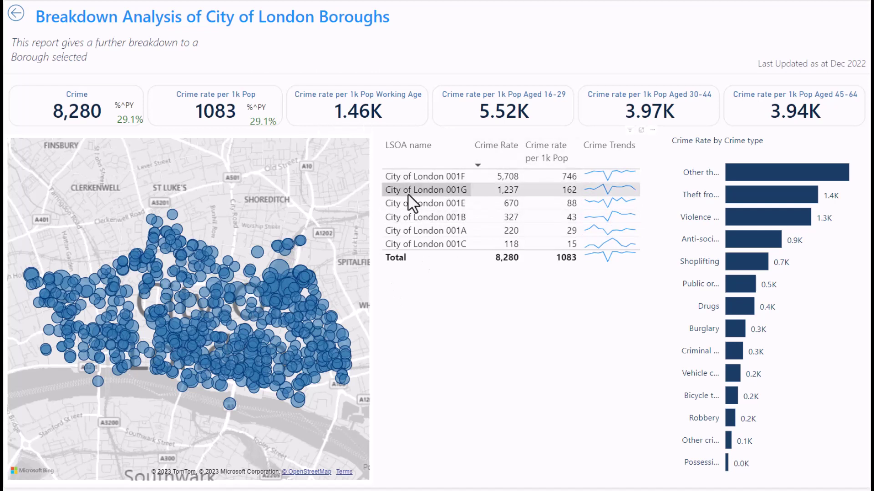
# Step: Filter the breakdown to LSOA City of London 001C and City of London 001A in turn, examining individual crime locations on the map
pyautogui.click(444, 244)
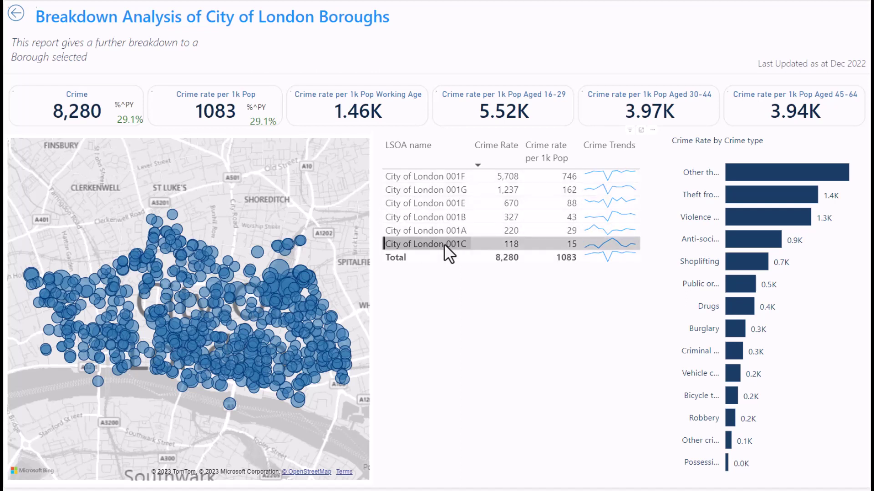
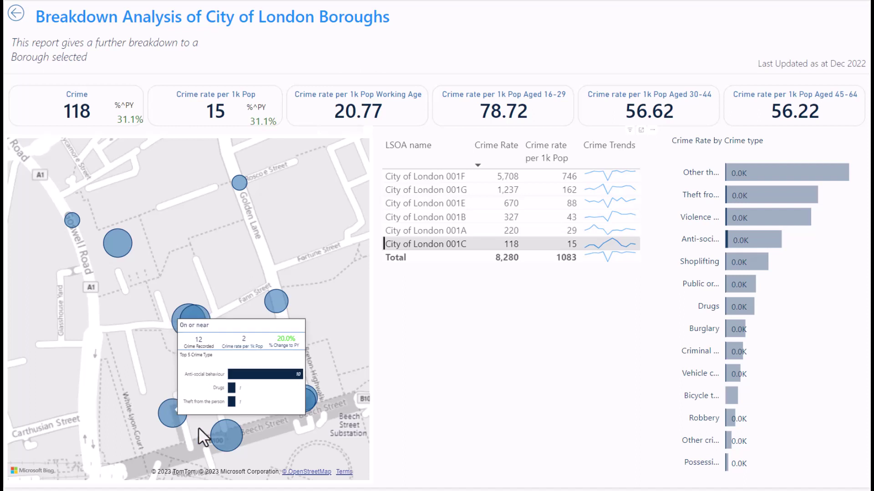
pyautogui.moveTo(174, 408)
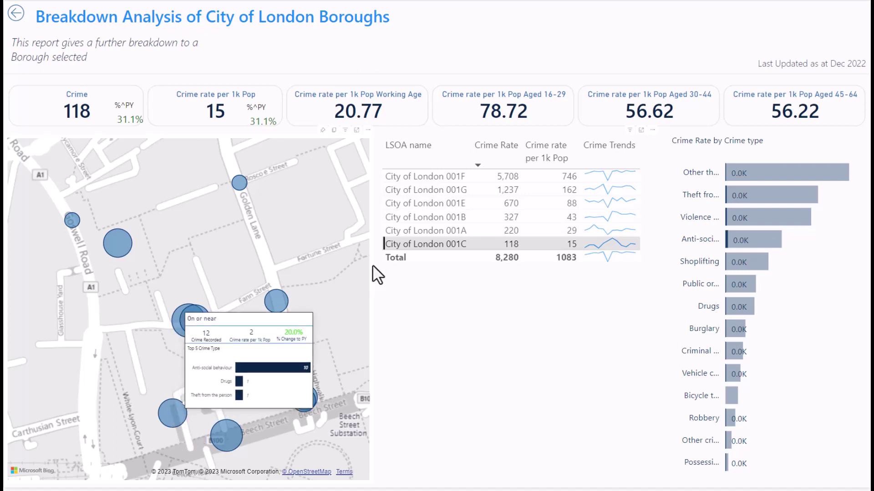
pyautogui.moveTo(269, 301)
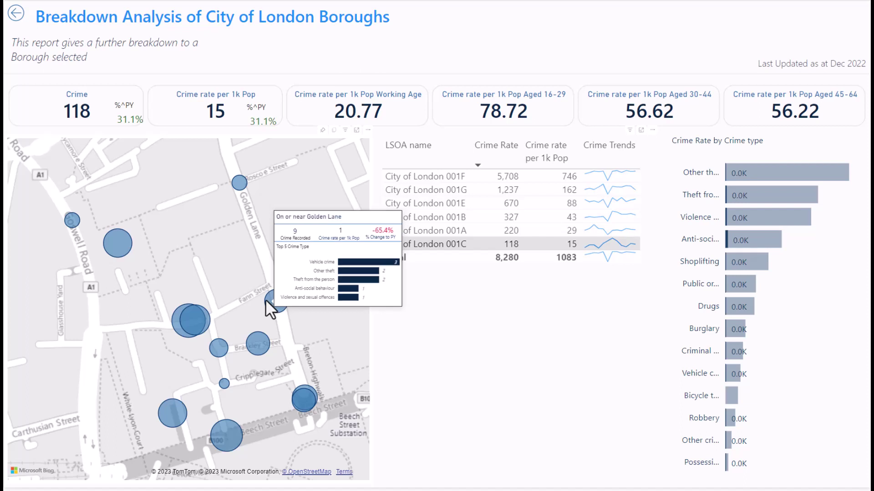
pyautogui.moveTo(110, 242)
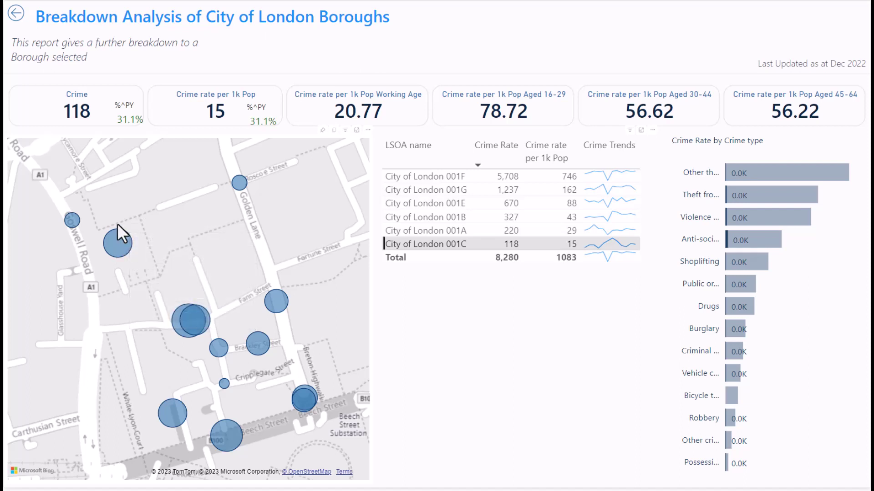
pyautogui.click(450, 226)
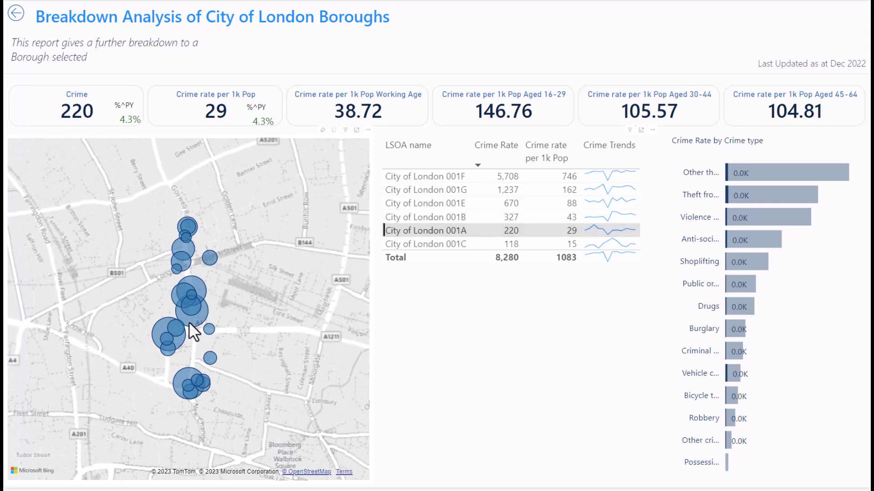
pyautogui.moveTo(193, 332)
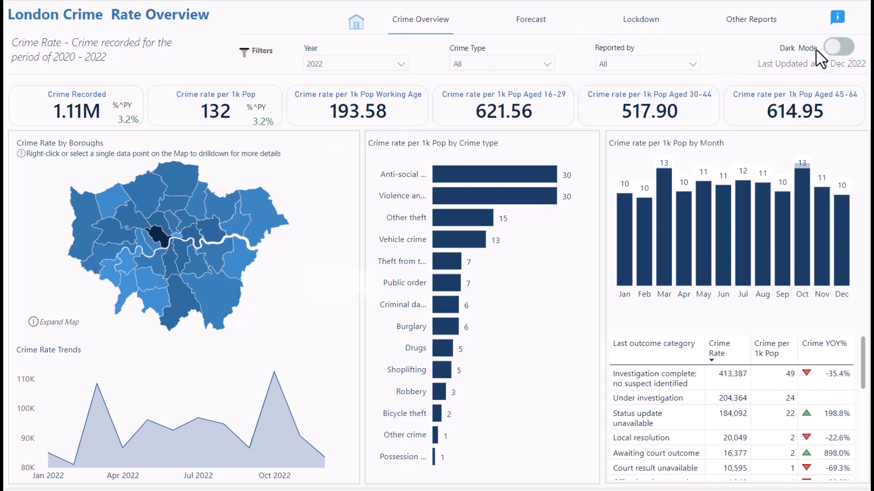
# Step: Preview the Crime Overview in dark mode, including a look at the dashboard user guide, and switch back to light mode
pyautogui.click(842, 57)
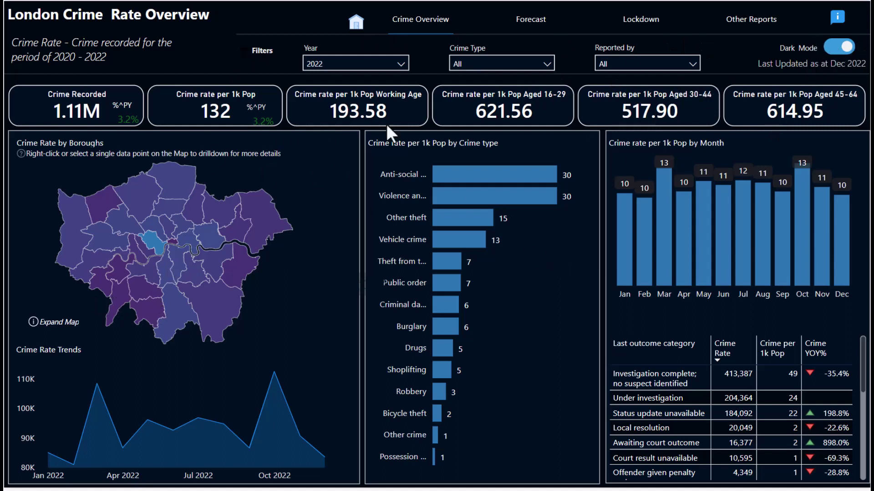
pyautogui.click(838, 28)
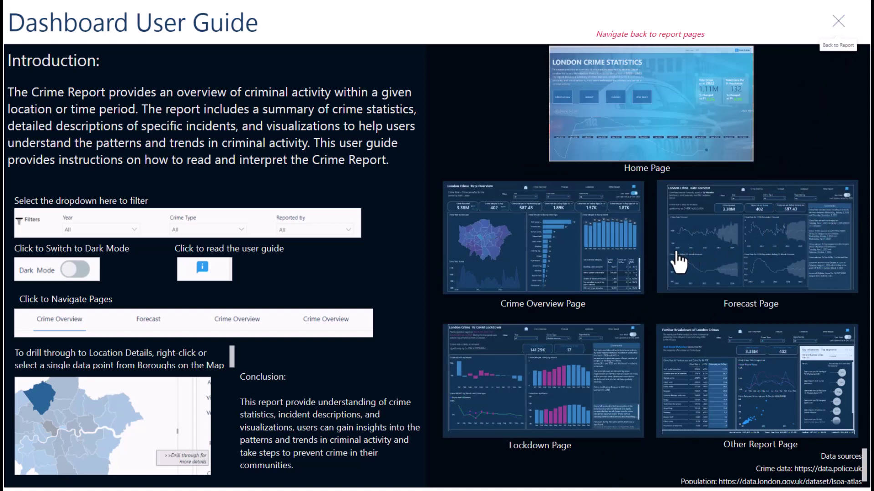
pyautogui.click(704, 216)
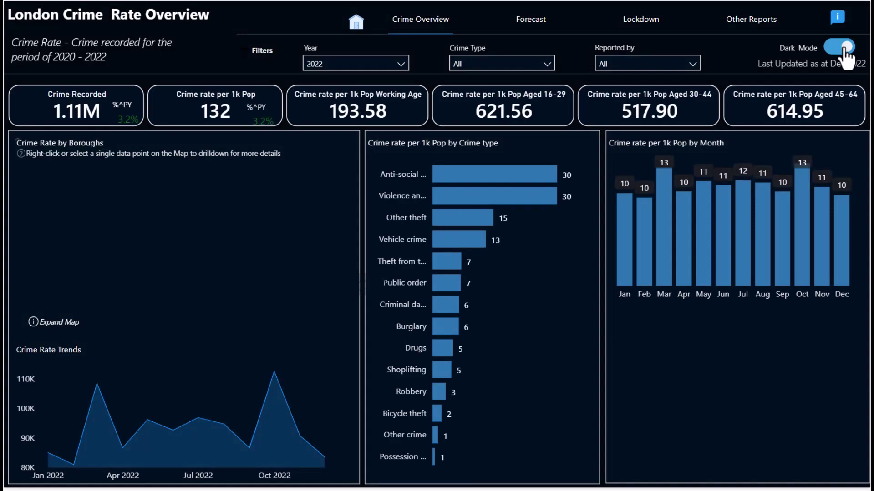
pyautogui.click(843, 48)
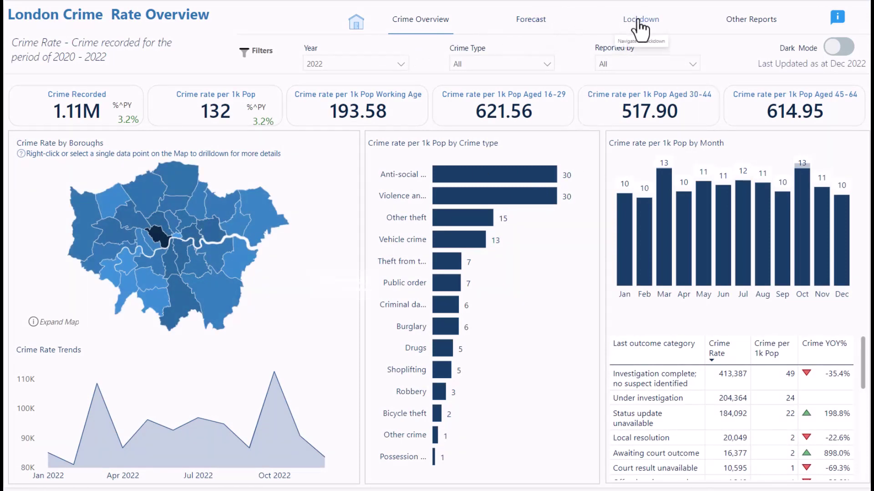
# Step: Open the Forecast page and clear the Drugs selection so that its crime type filter covers all crime types
pyautogui.click(529, 30)
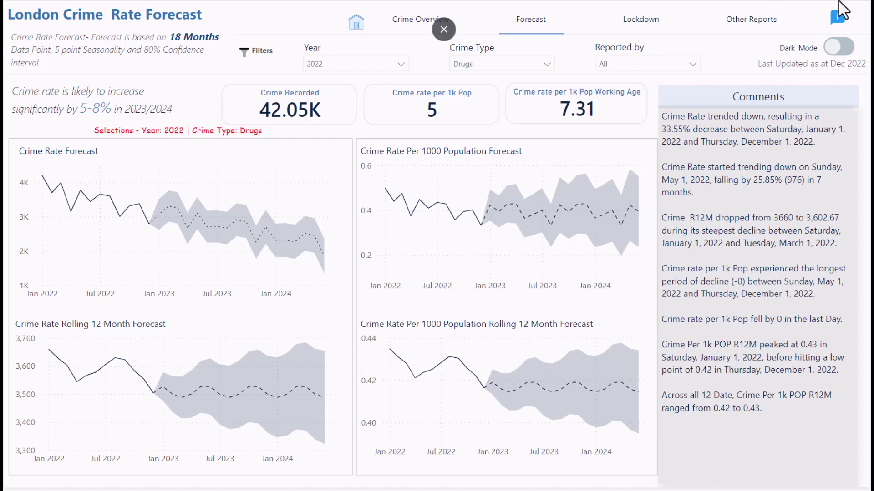
pyautogui.click(531, 64)
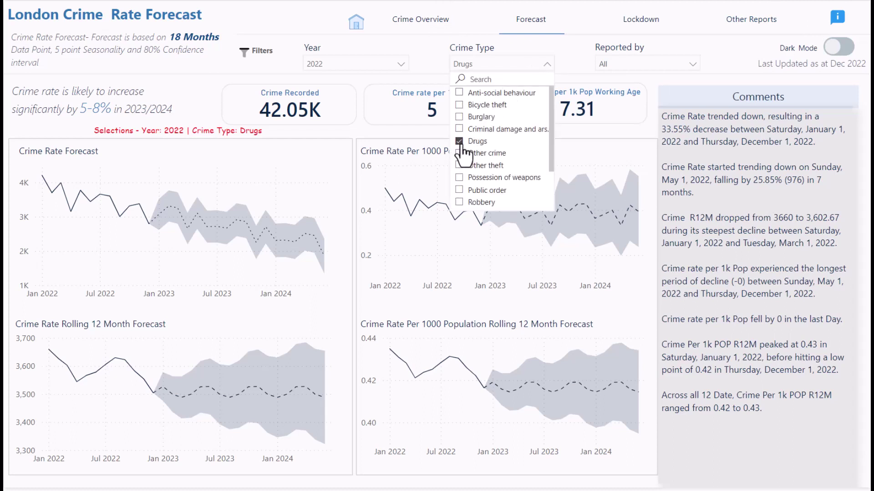
pyautogui.click(471, 145)
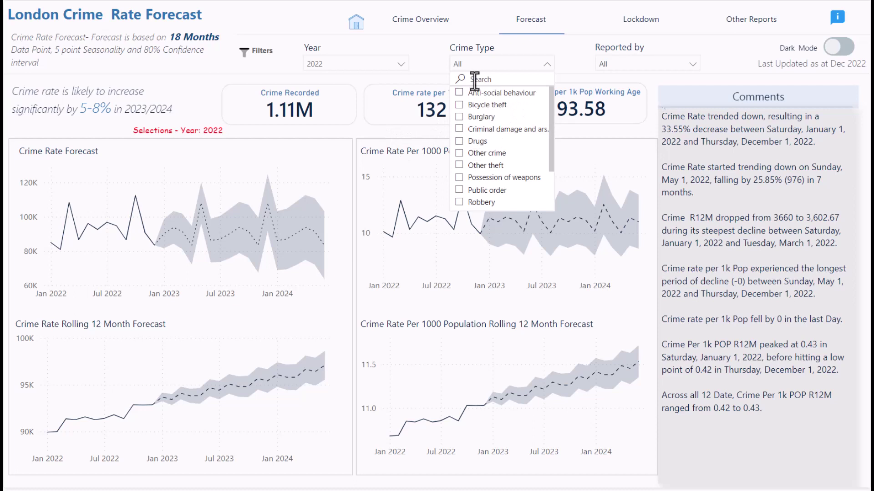
pyautogui.click(424, 130)
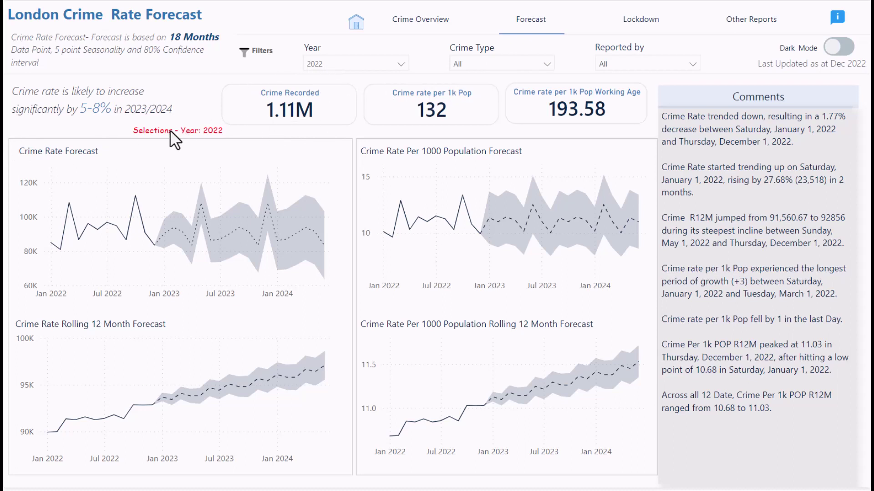
# Step: Filter the forecast charts to the crime types Bicycle theft and Drugs
pyautogui.click(464, 62)
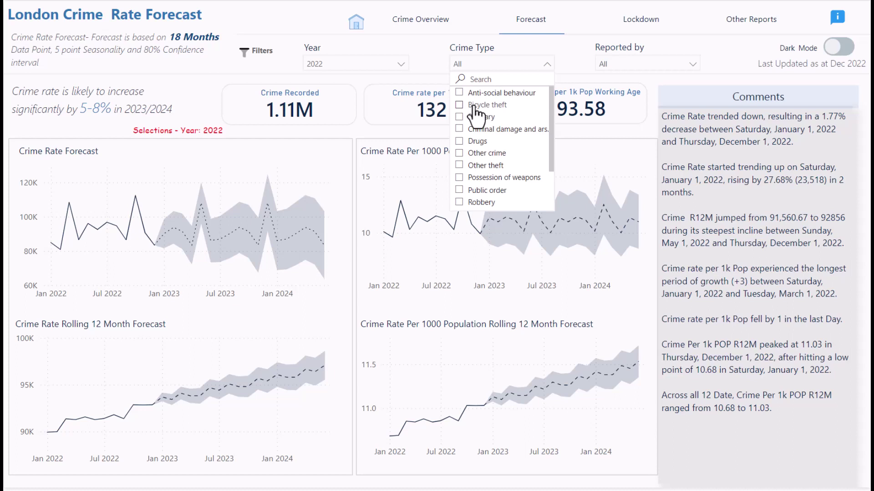
pyautogui.click(476, 109)
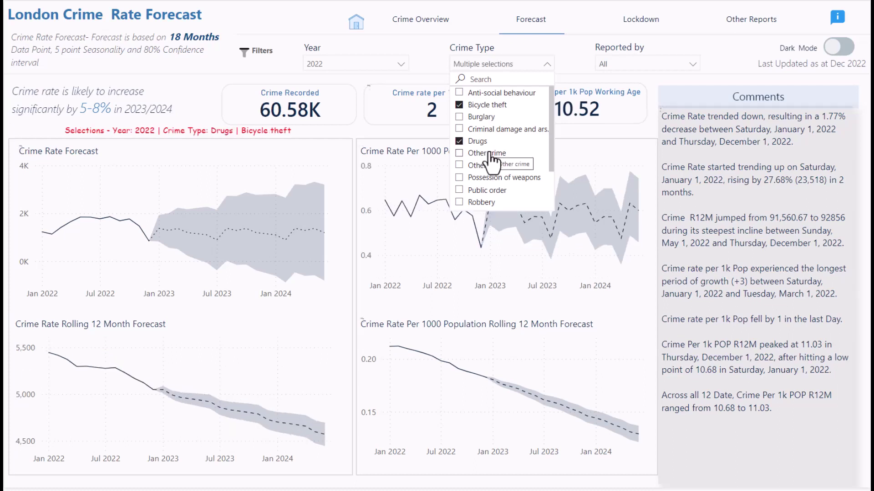
pyautogui.click(478, 52)
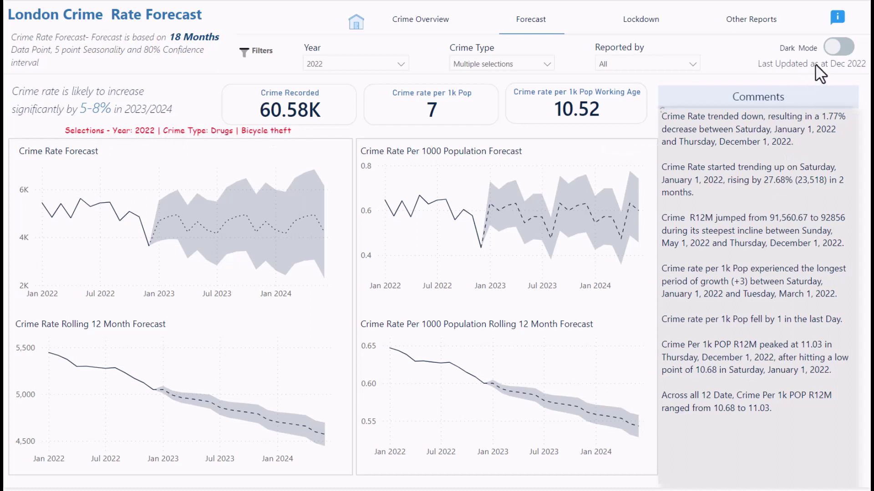
# Step: View the Forecast page in dark mode and return it to light mode
pyautogui.click(838, 48)
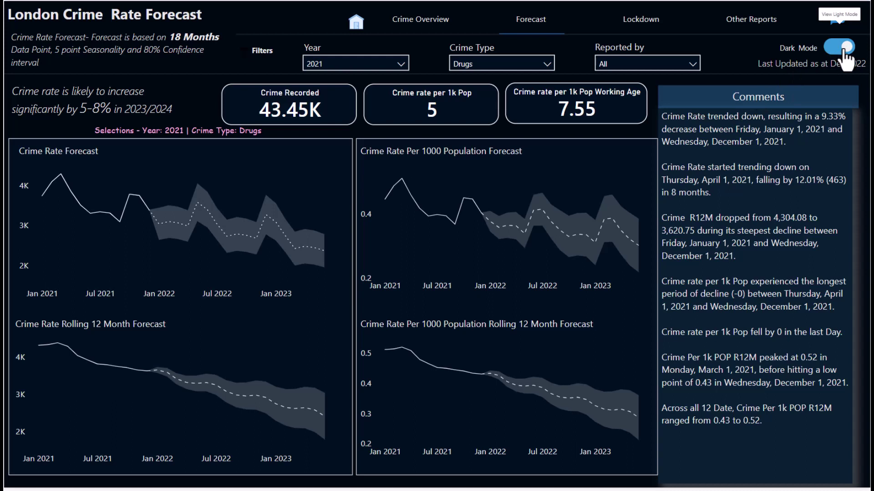
pyautogui.click(843, 47)
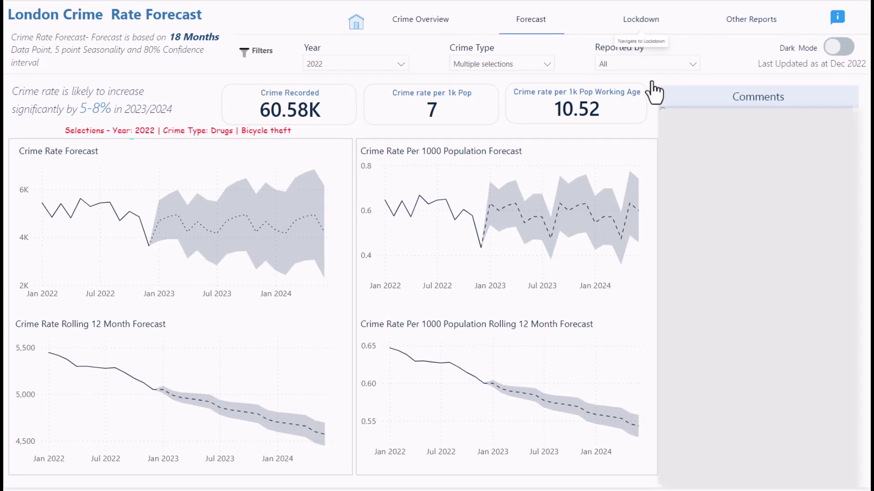
# Step: Open the Lockdown page and filter its charts to the year 2021
pyautogui.click(654, 35)
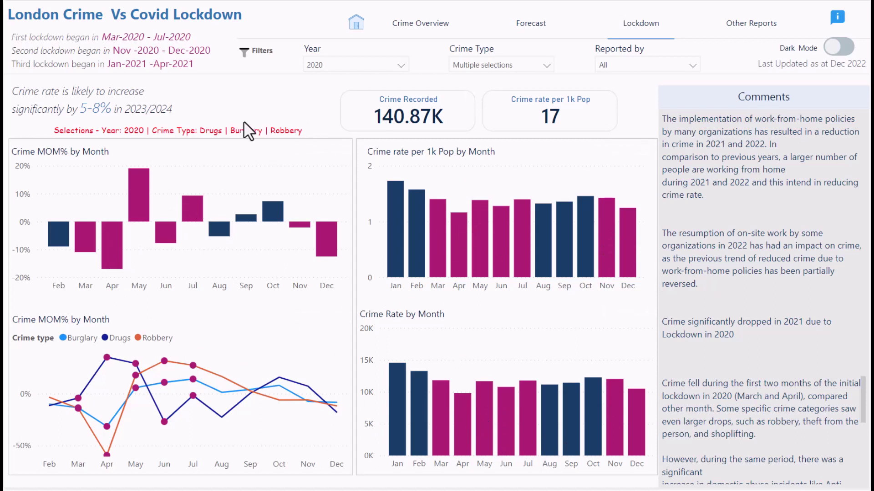
pyautogui.click(341, 69)
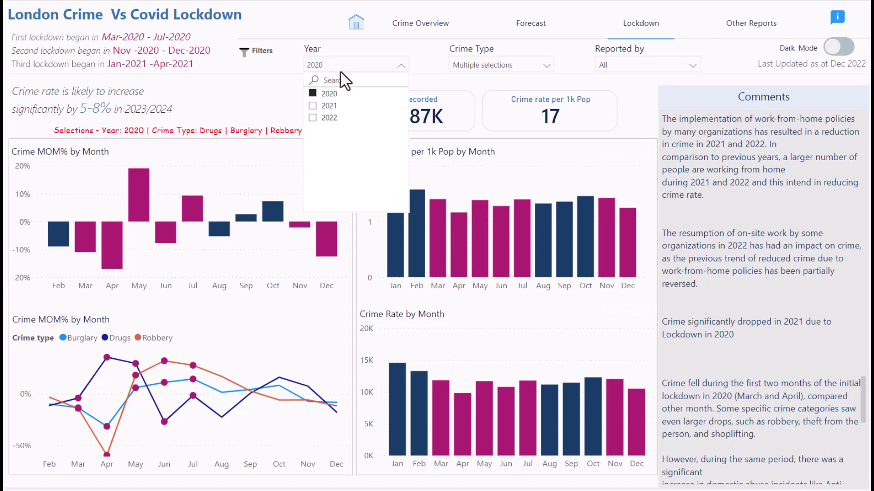
pyautogui.click(326, 106)
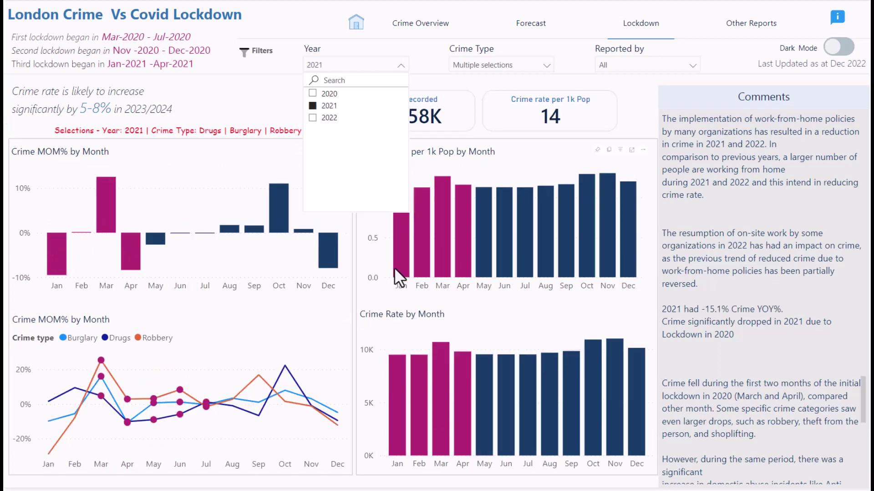
pyautogui.click(389, 65)
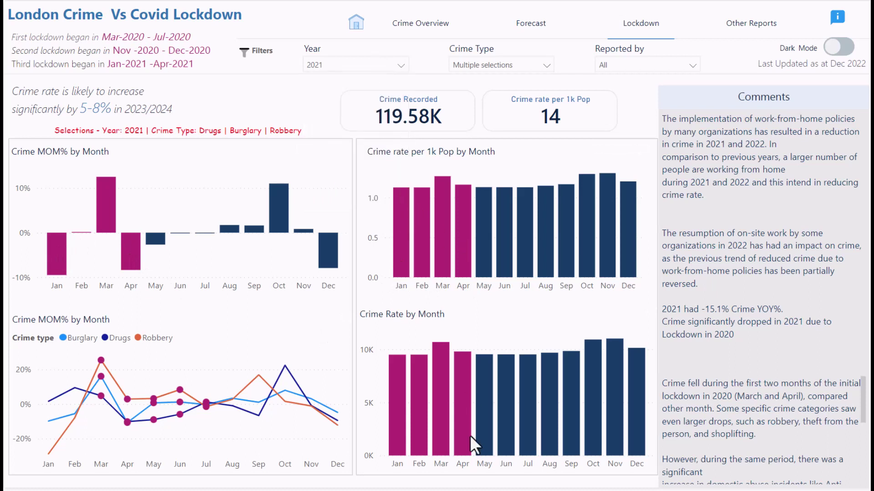
# Step: Look at the lockdown charts for the year 2022 and set the year filter back to 2020
pyautogui.click(341, 67)
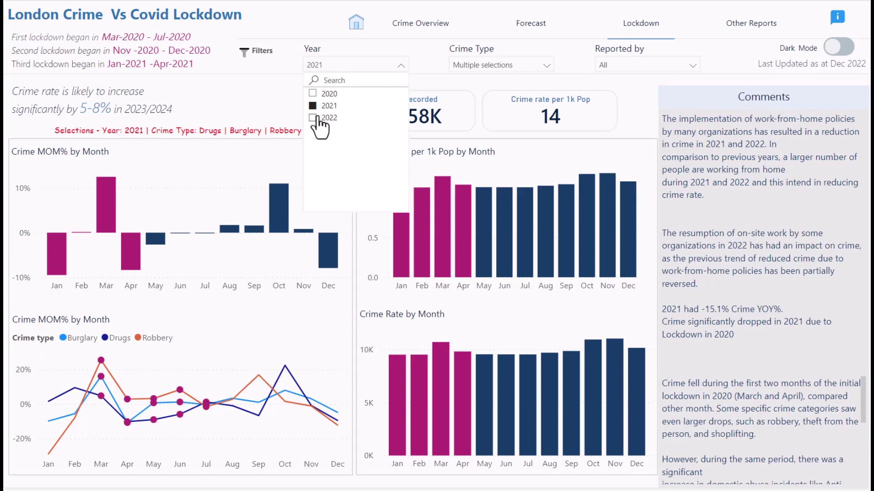
pyautogui.click(320, 129)
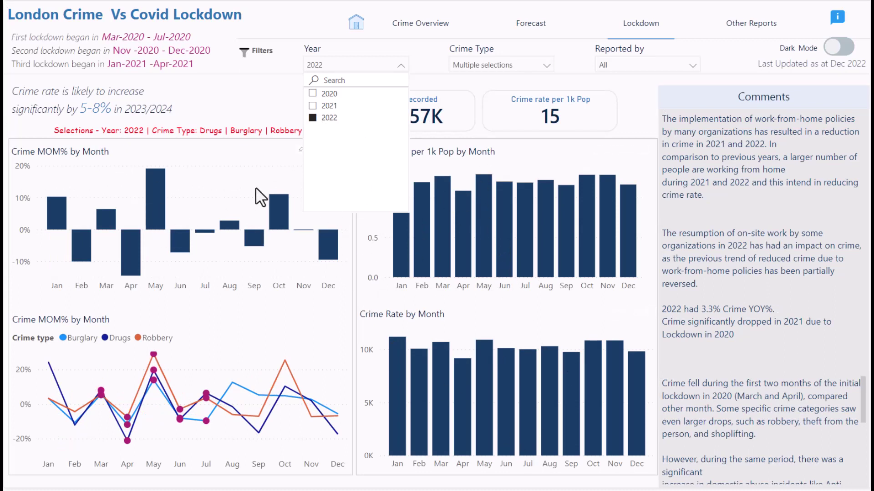
pyautogui.click(329, 97)
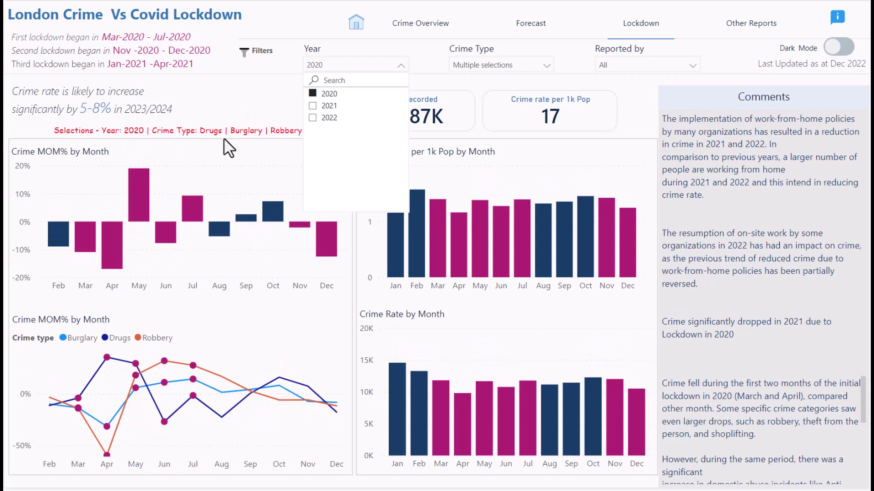
pyautogui.click(285, 124)
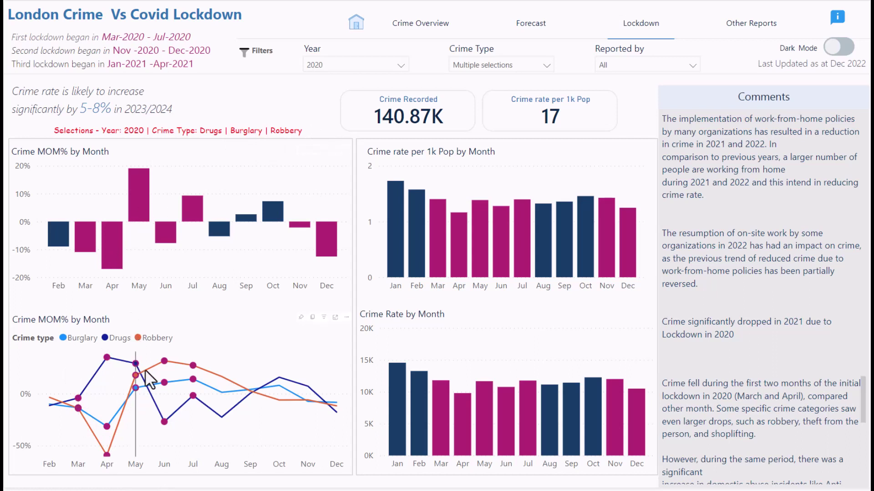
# Step: Examine the 2020 monthly crime changes by crime type and the monthly crime rates during the lockdown months
pyautogui.moveTo(146, 371)
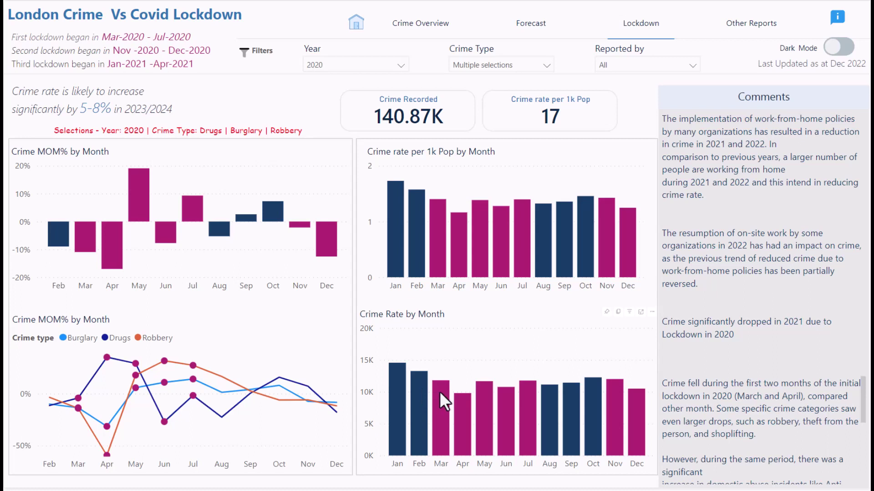
pyautogui.moveTo(443, 391)
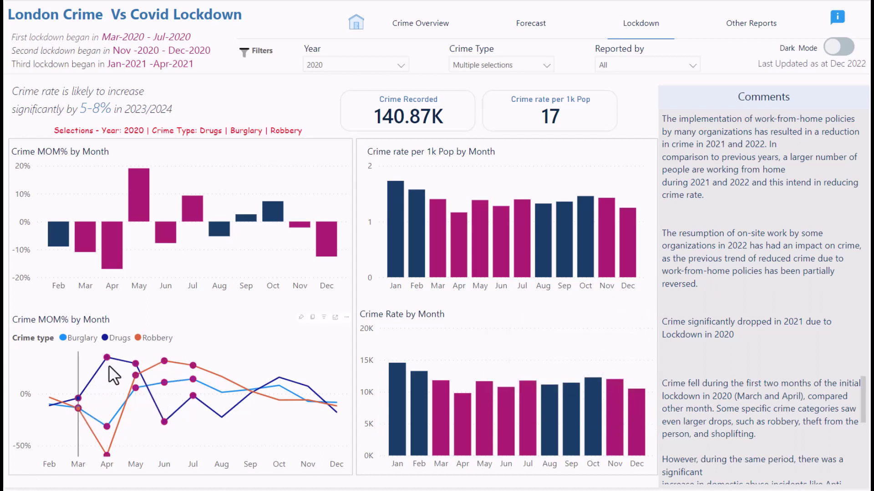
pyautogui.moveTo(105, 359)
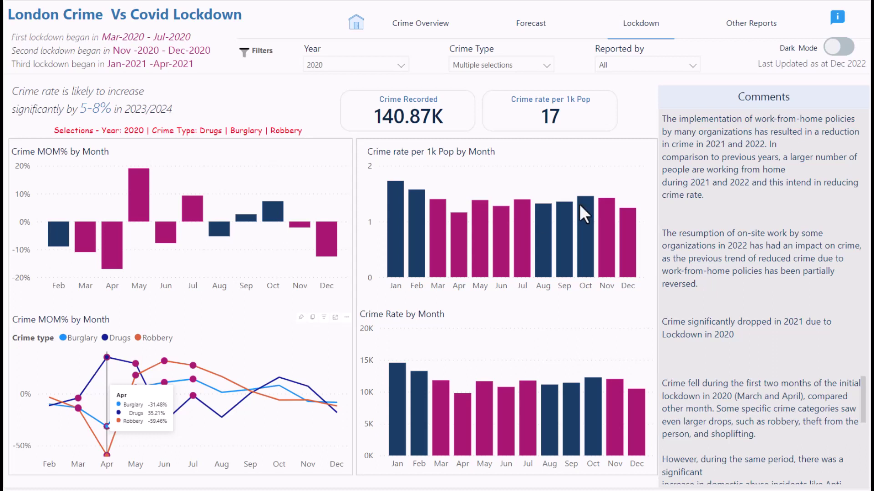
# Step: Filter the Lockdown page's charts to the year 2021
pyautogui.click(357, 59)
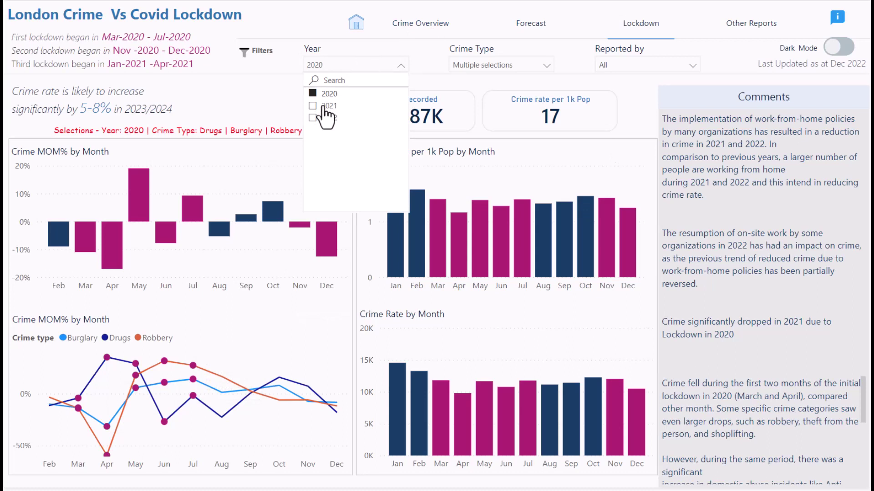
pyautogui.click(324, 106)
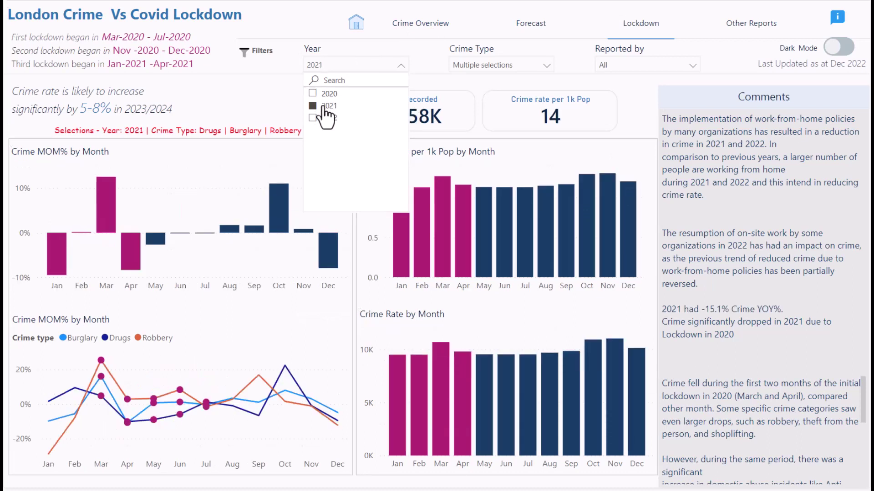
pyautogui.click(255, 97)
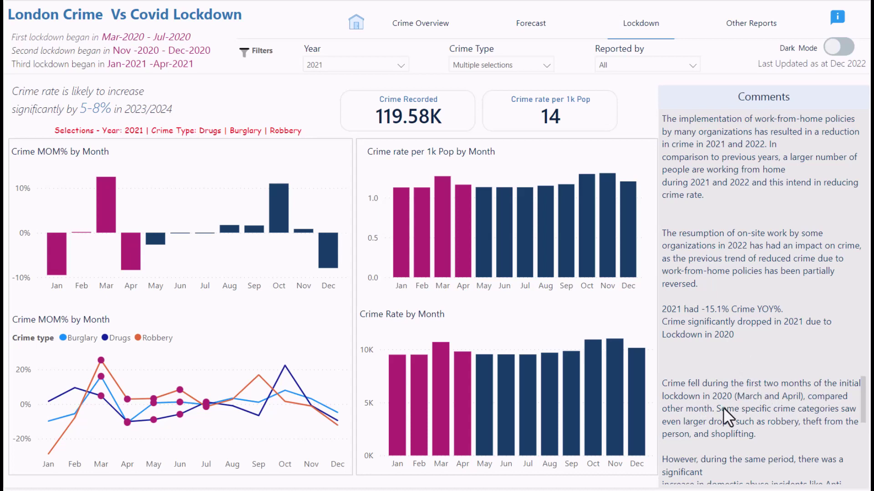
# Step: Read through the 2021 lockdown comments and view the police forces offered by the Reported by filter
pyautogui.scroll(-3, 723, 407)
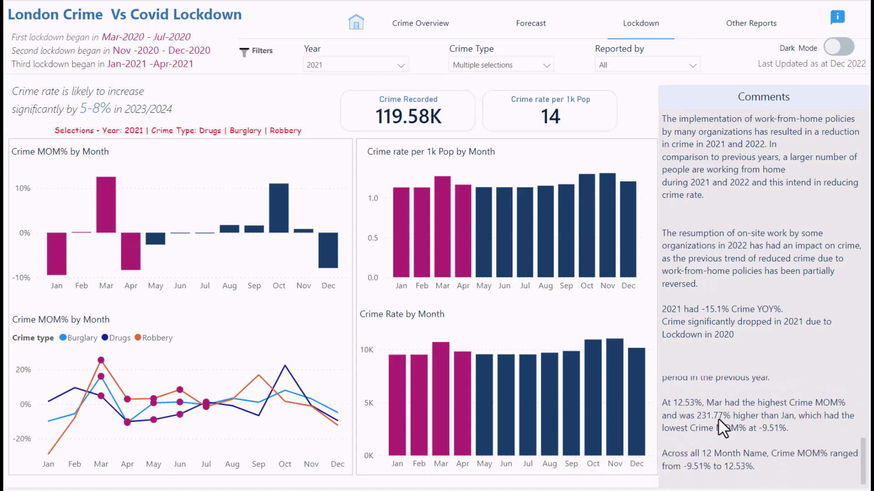
pyautogui.scroll(3, 718, 419)
pyautogui.scroll(-3, 722, 417)
pyautogui.click(635, 64)
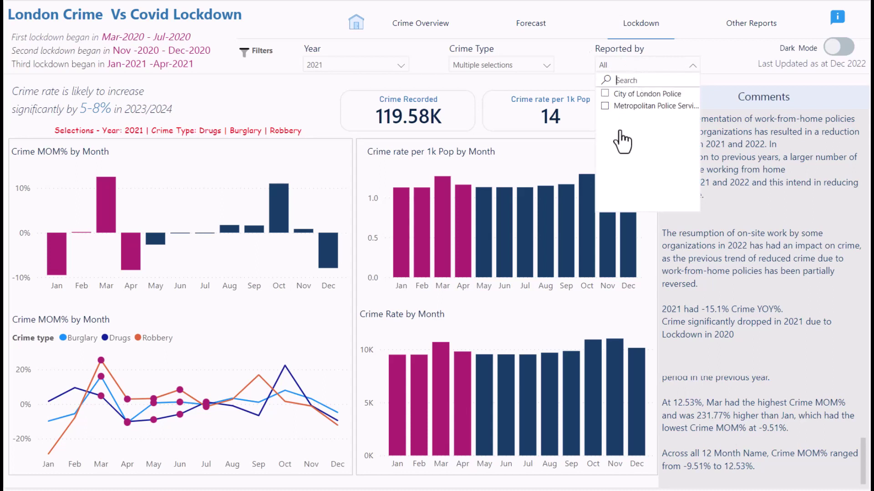
# Step: Open the Other Reports page and highlight anti-social behaviour in the crime type table to read its rates
pyautogui.click(749, 33)
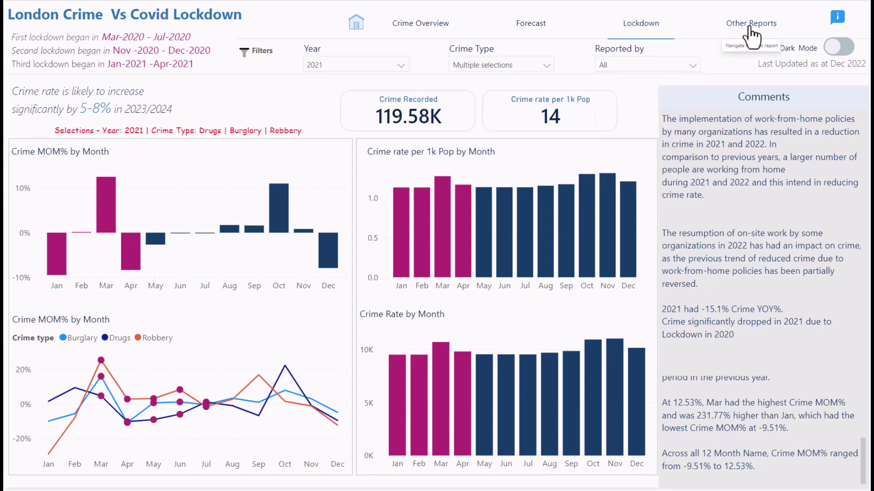
pyautogui.click(749, 32)
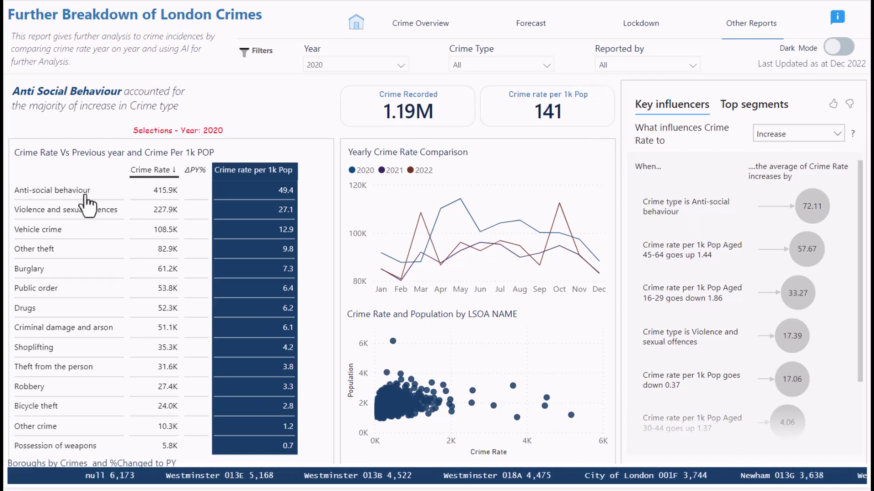
pyautogui.click(27, 193)
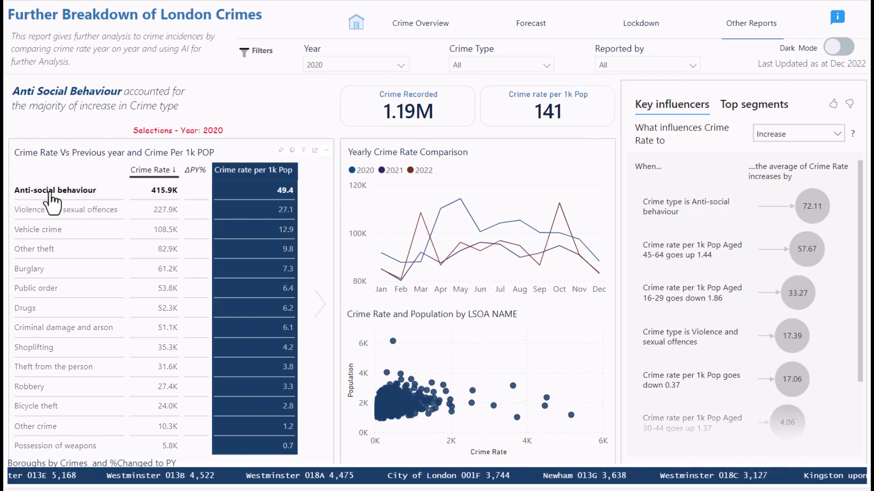
pyautogui.click(166, 191)
pyautogui.click(165, 192)
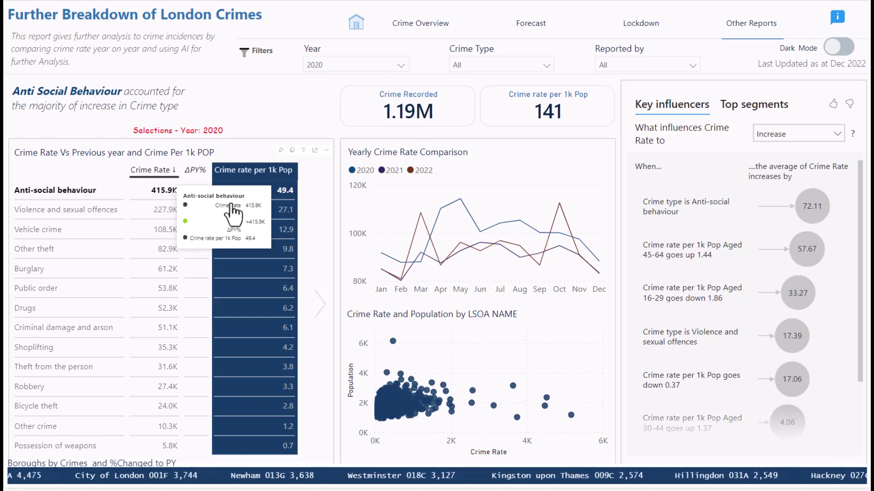
pyautogui.click(286, 203)
pyautogui.click(285, 195)
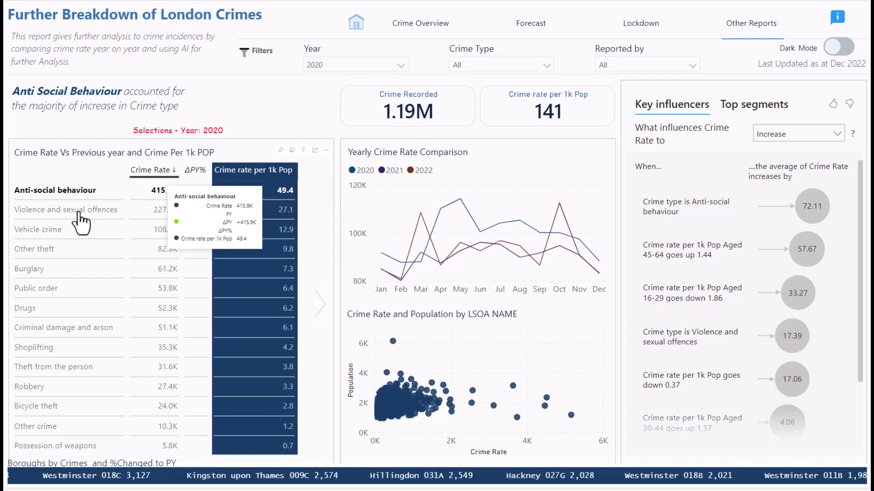
# Step: Highlight violence and sexual offences, vehicle crime and other theft in turn in the crime type table, and clear the selection
pyautogui.click(23, 211)
pyautogui.click(69, 218)
pyautogui.click(63, 229)
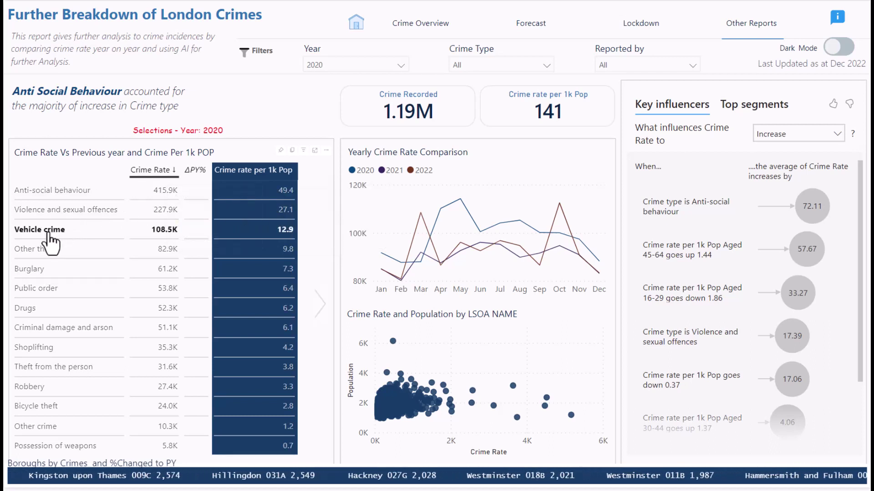
pyautogui.click(45, 249)
pyautogui.click(33, 257)
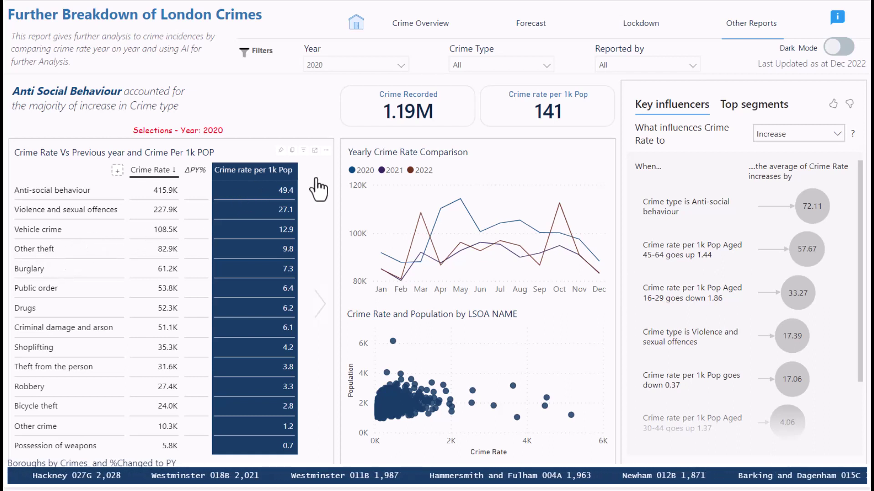
pyautogui.click(280, 190)
pyautogui.click(246, 195)
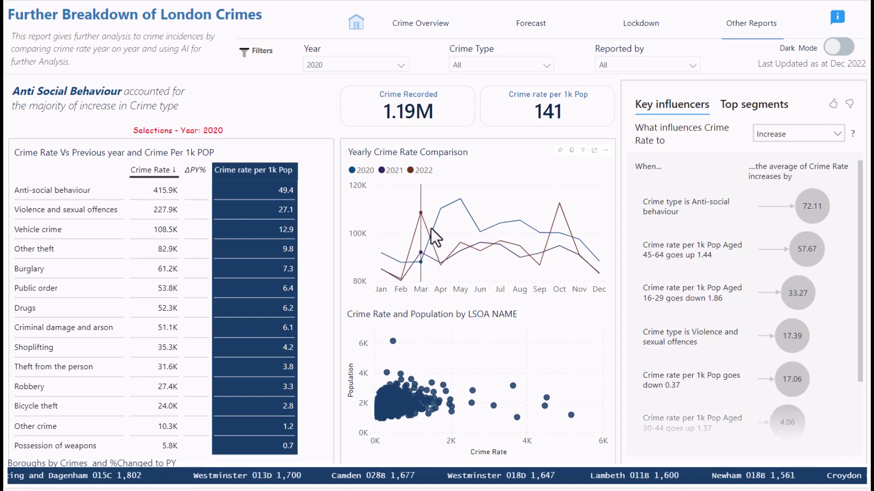
# Step: Examine the monthly peaks and dips of 2020, 2021 and 2022 in the Yearly Crime Rate Comparison chart
pyautogui.moveTo(460, 198)
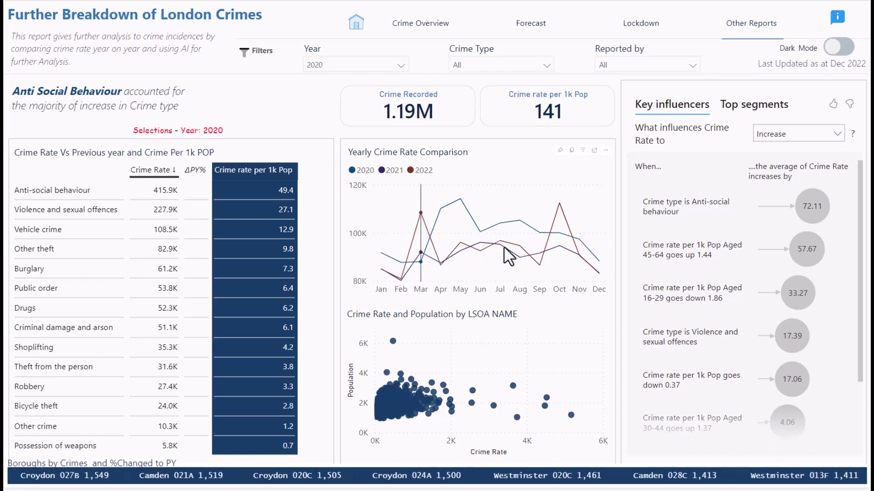
pyautogui.moveTo(587, 273)
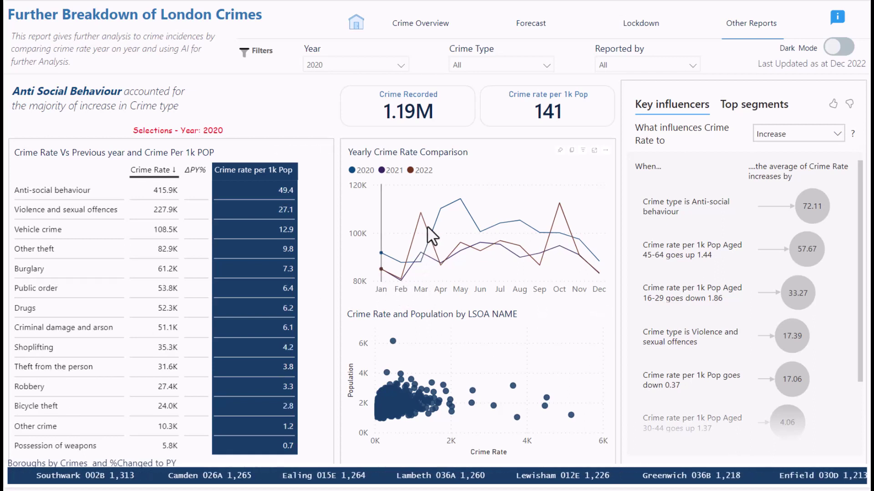
pyautogui.moveTo(427, 225)
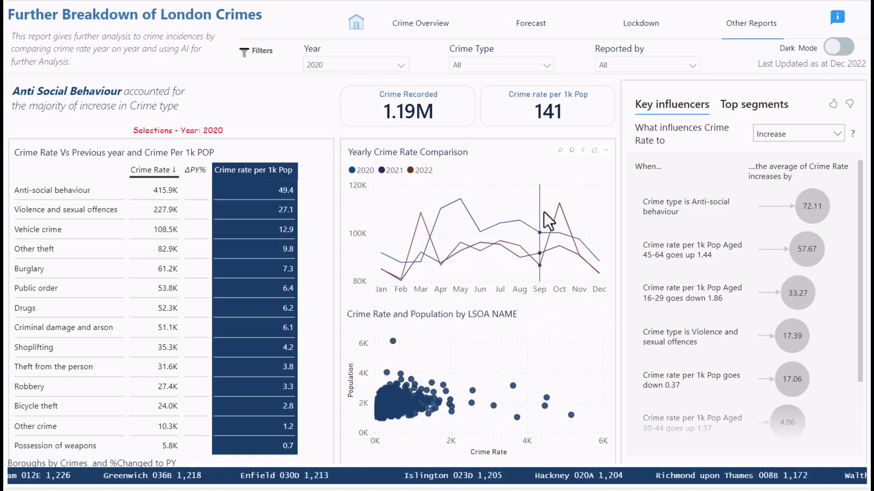
pyautogui.moveTo(548, 241)
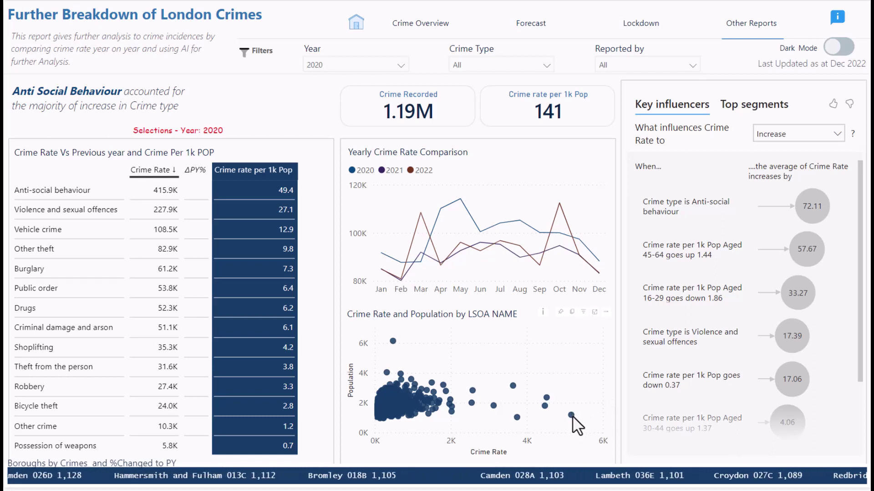
# Step: Inspect the high-crime outlier areas in the Crime Rate and Population by LSOA NAME scatter chart
pyautogui.moveTo(572, 416)
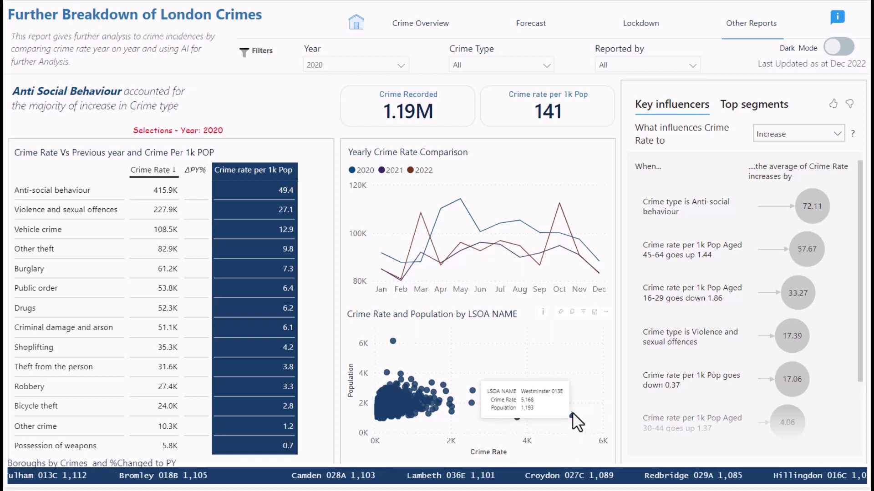
pyautogui.moveTo(517, 416)
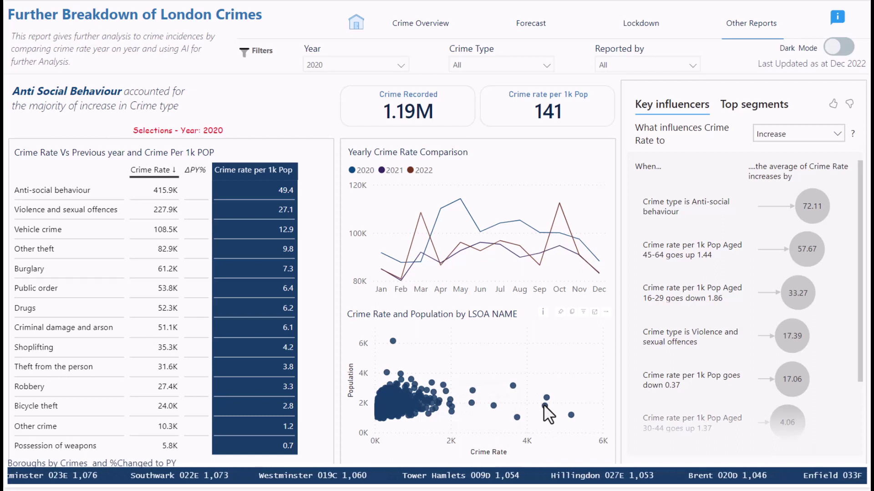
pyautogui.moveTo(543, 405)
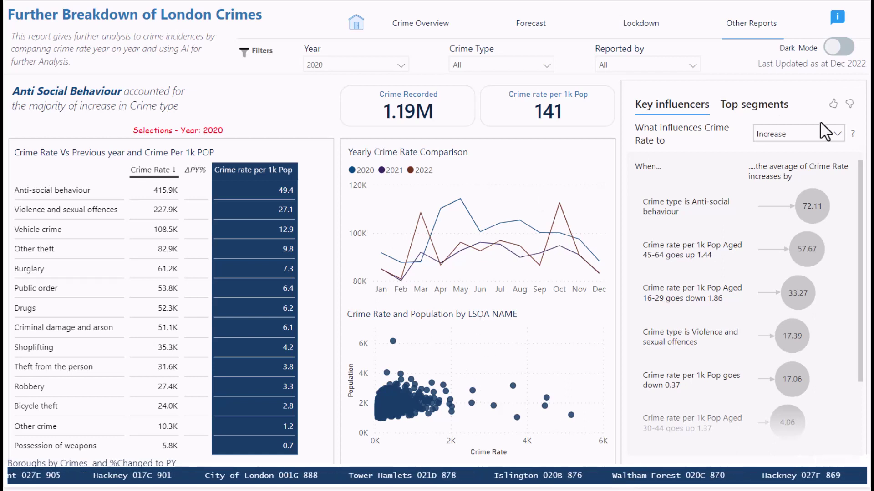
# Step: Switch the Other Reports page to dark mode
pyautogui.click(846, 52)
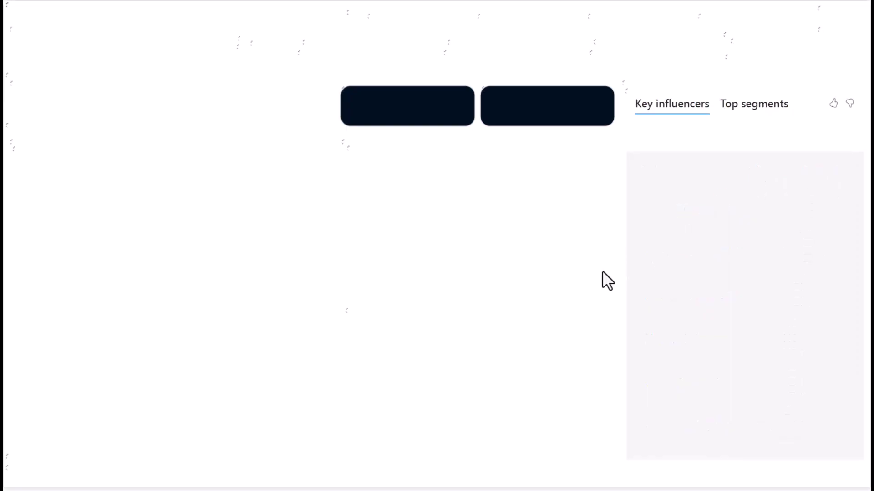